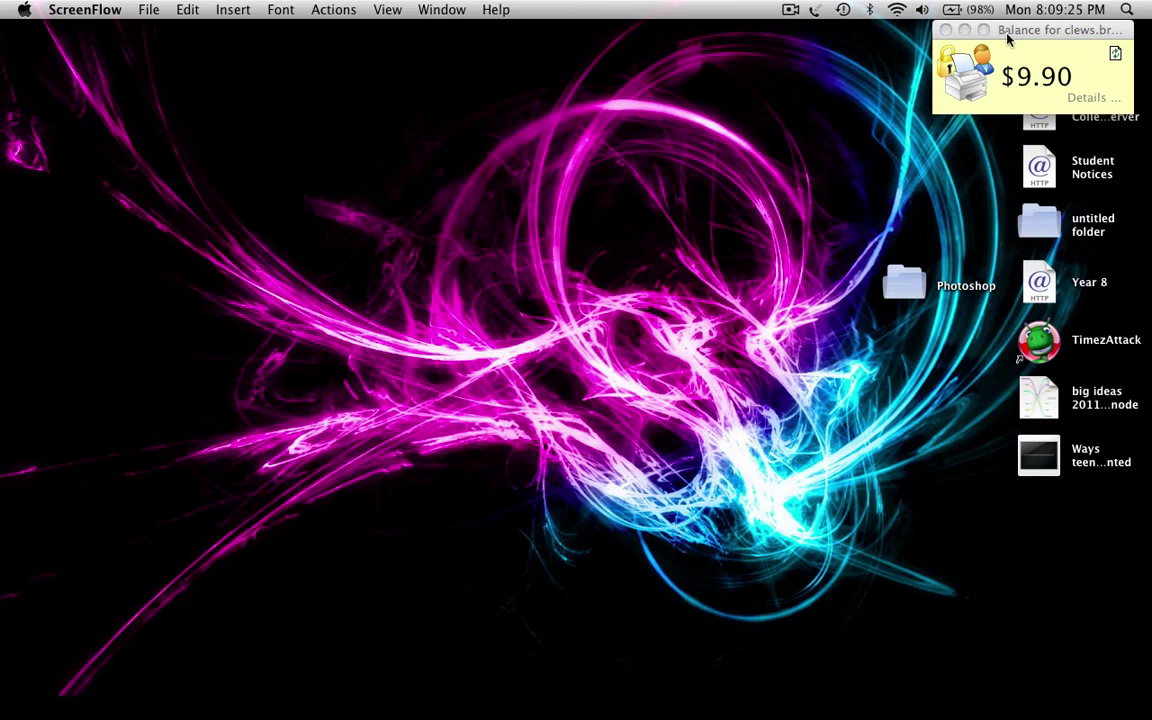
Move aside and minimize the printing balance window, then launch Photoshop from the Dock.
drag(1000, 32, 1026, 105)
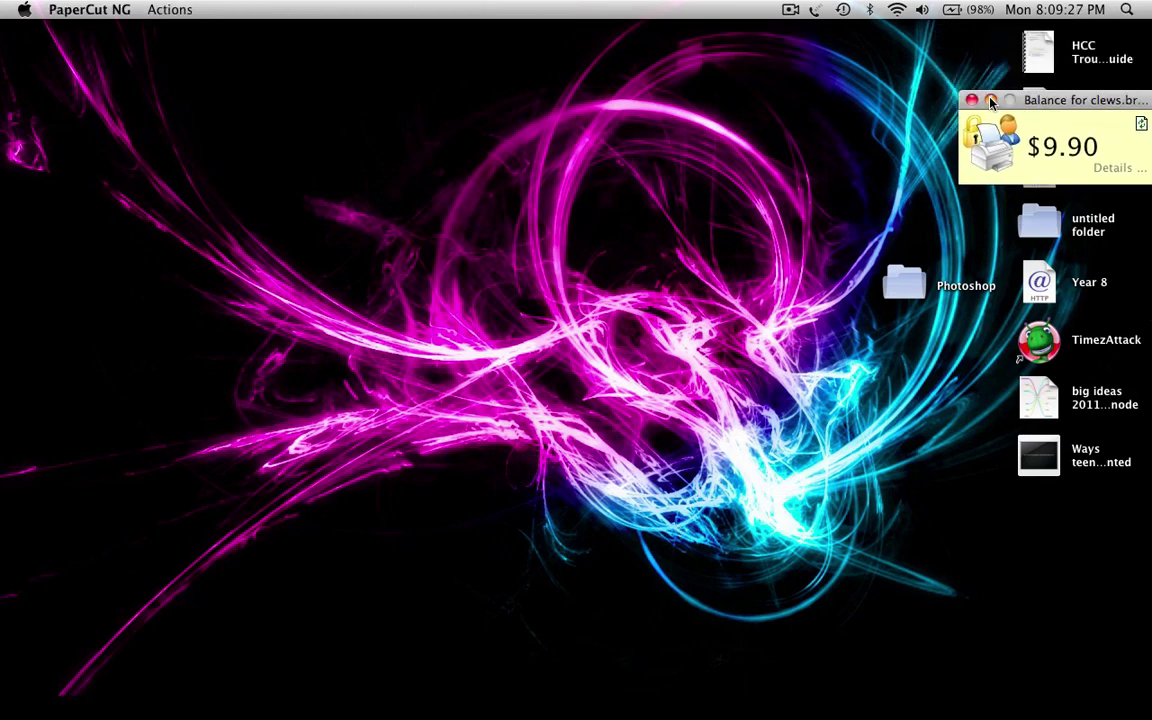
click(991, 103)
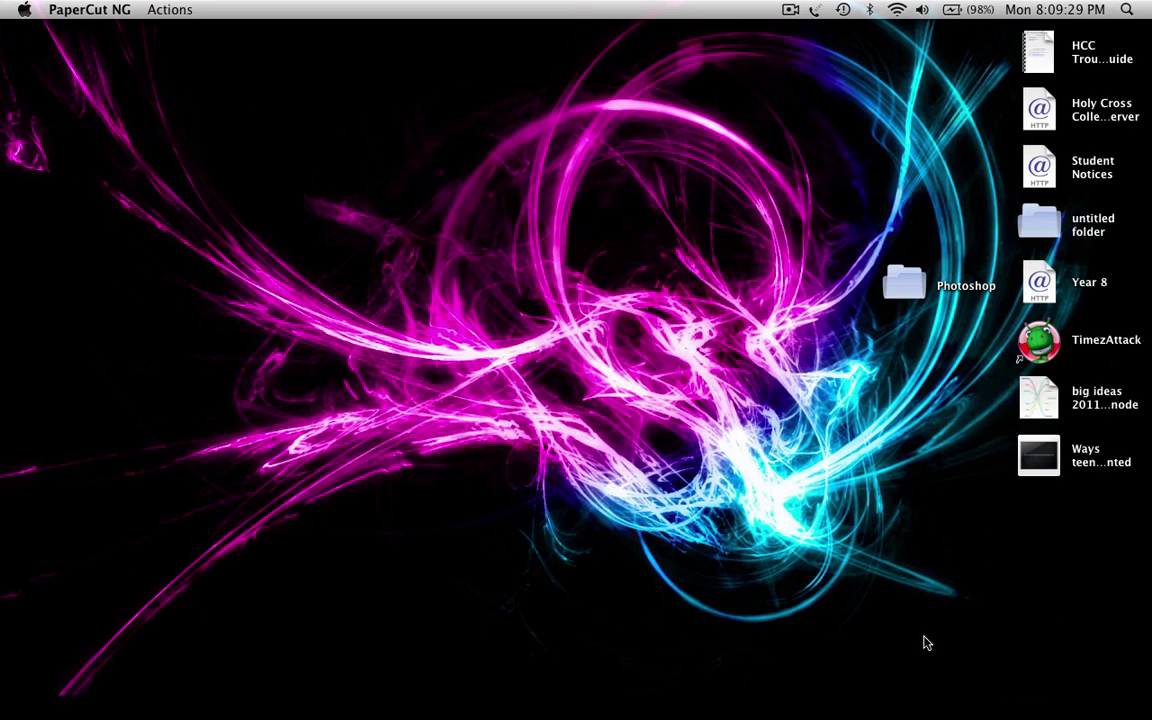
mouse_move(818, 714)
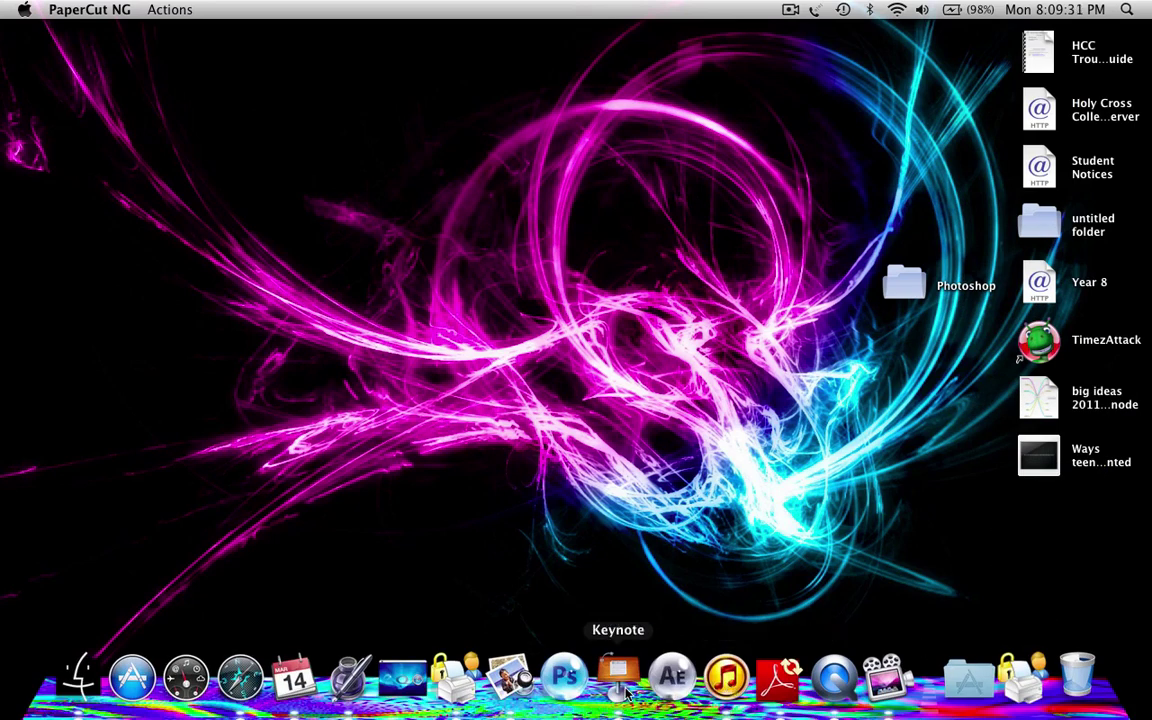
mouse_move(585, 716)
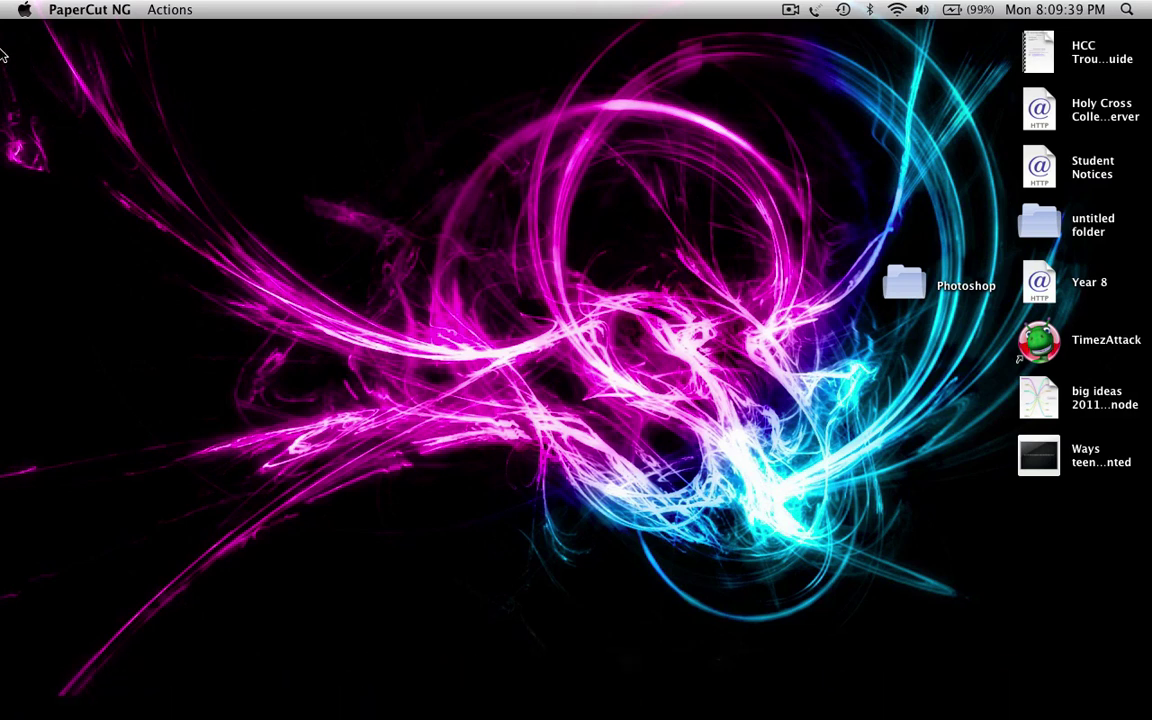
drag(3, 30, 773, 408)
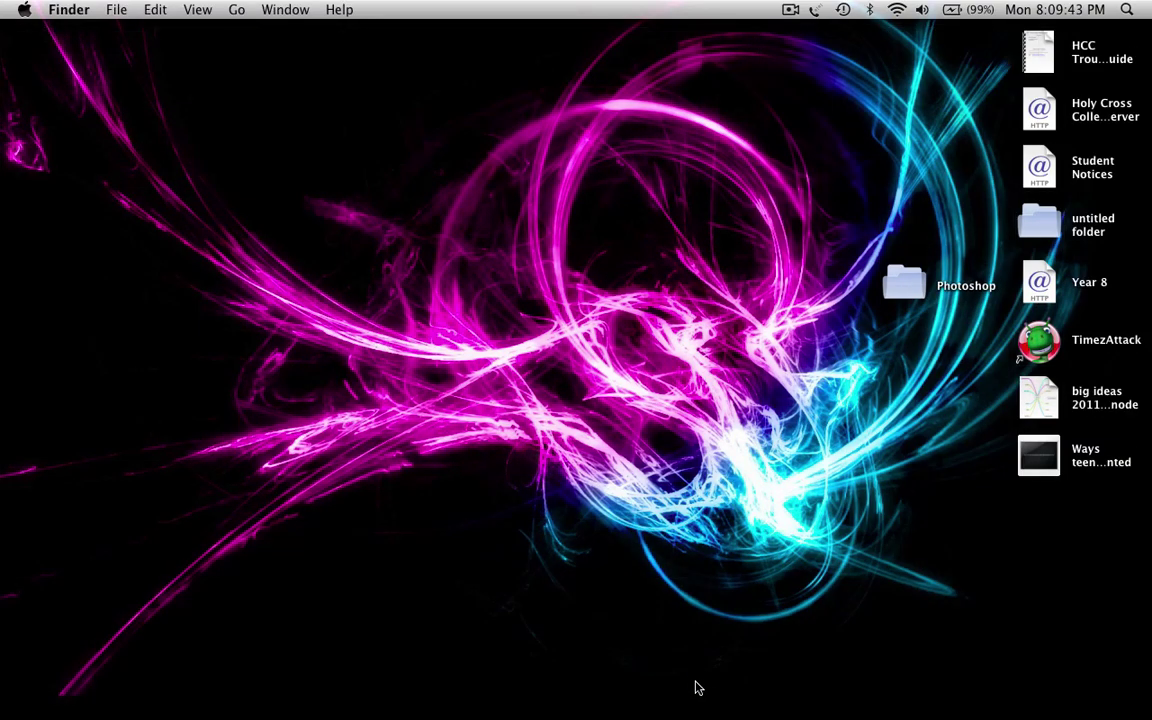
mouse_move(729, 716)
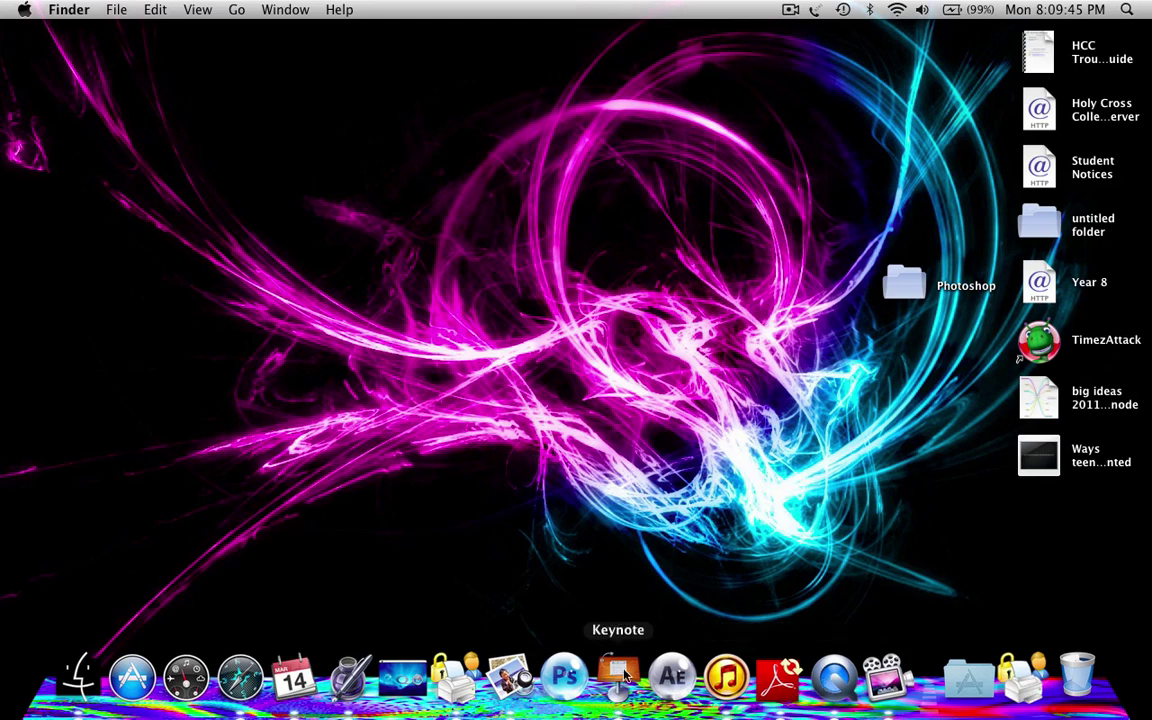
click(565, 677)
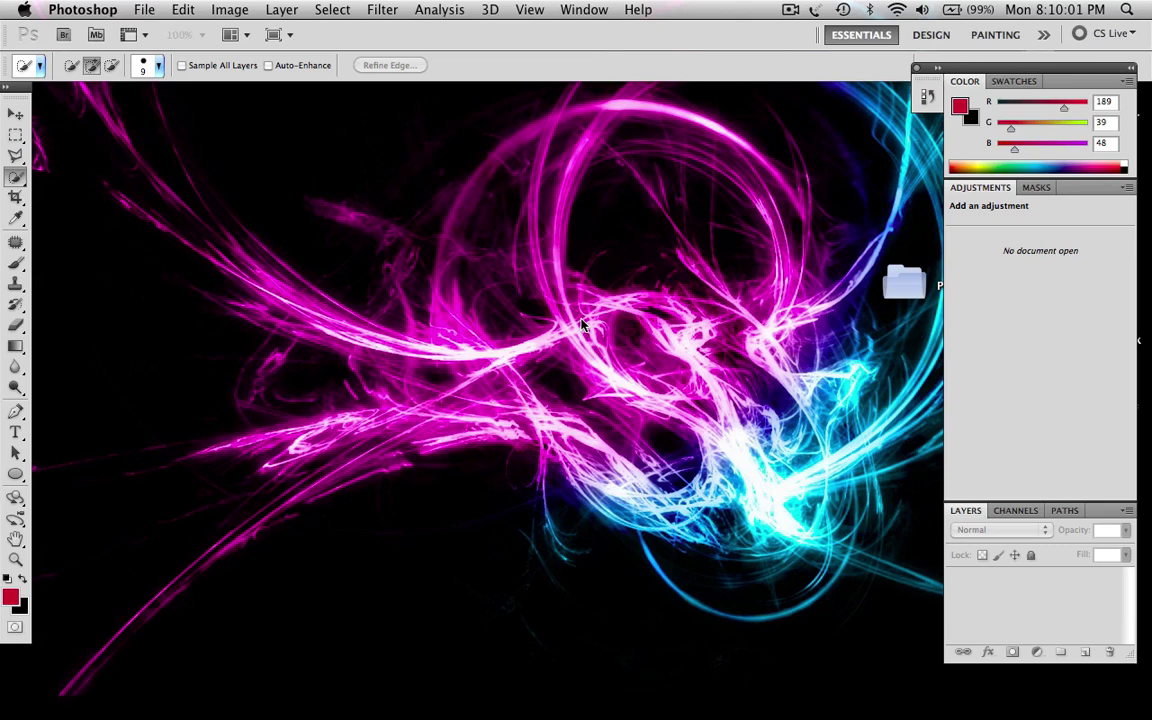
Create a new 1900 × 1200 px, 72 ppi RGB document titled 'Backgroundyoutube tut'.
click(140, 10)
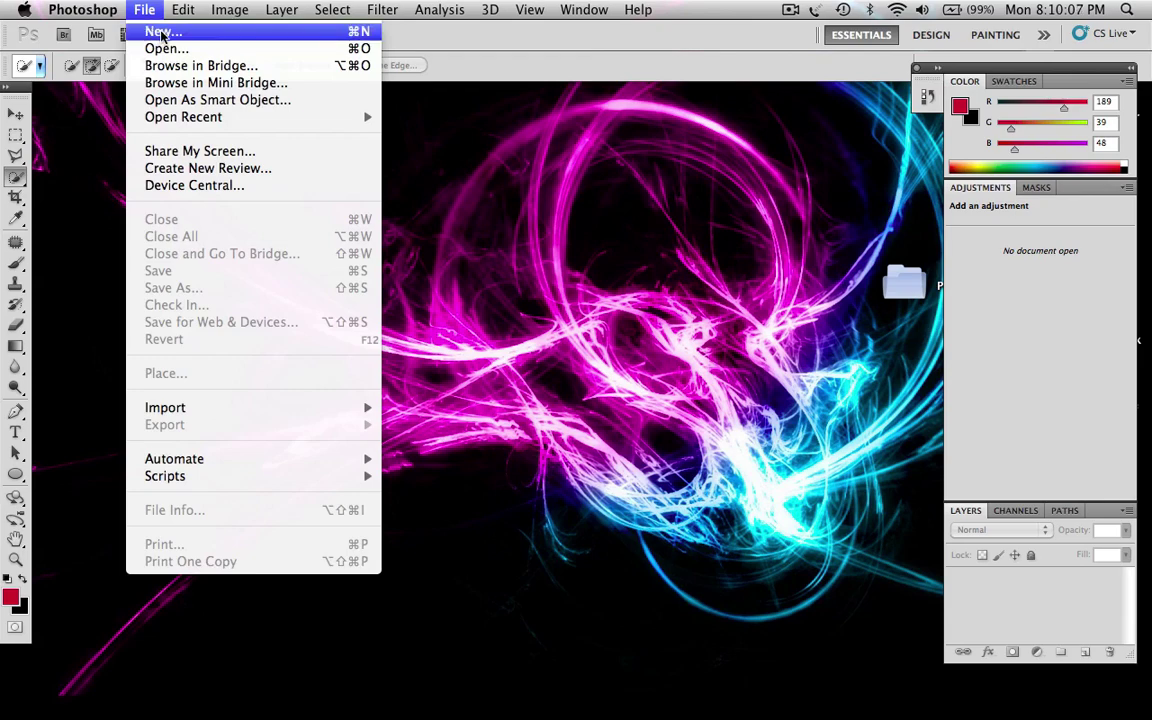
click(162, 33)
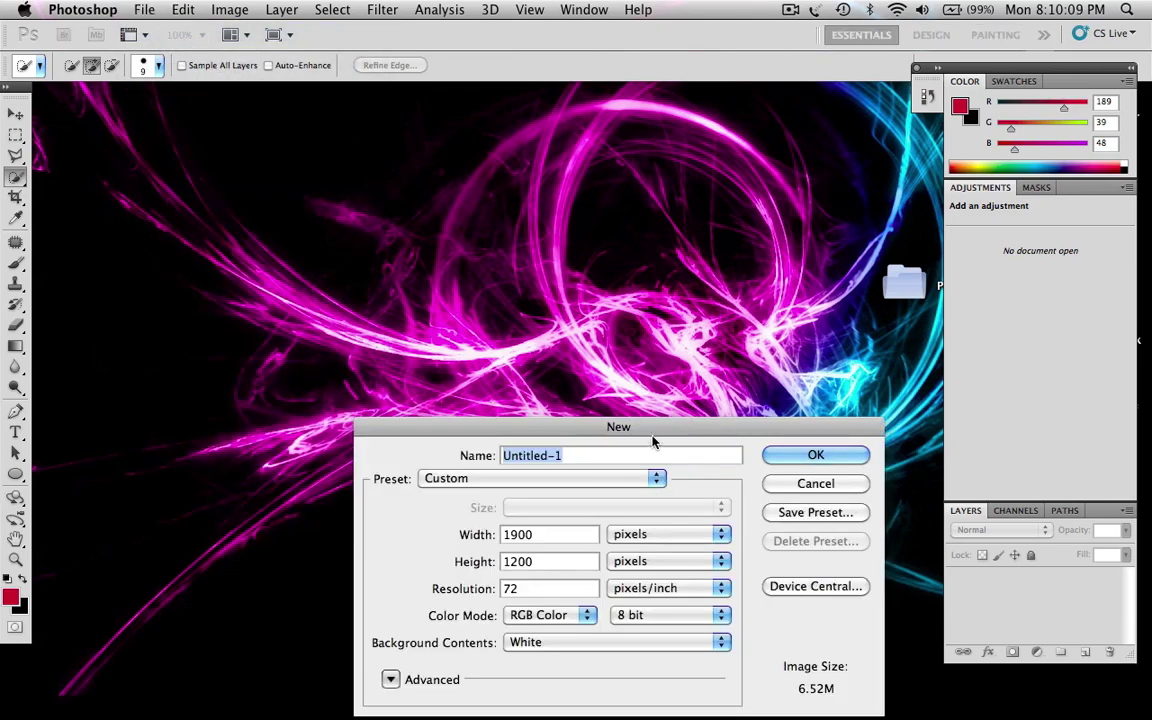
drag(652, 440, 520, 203)
double_click(405, 300)
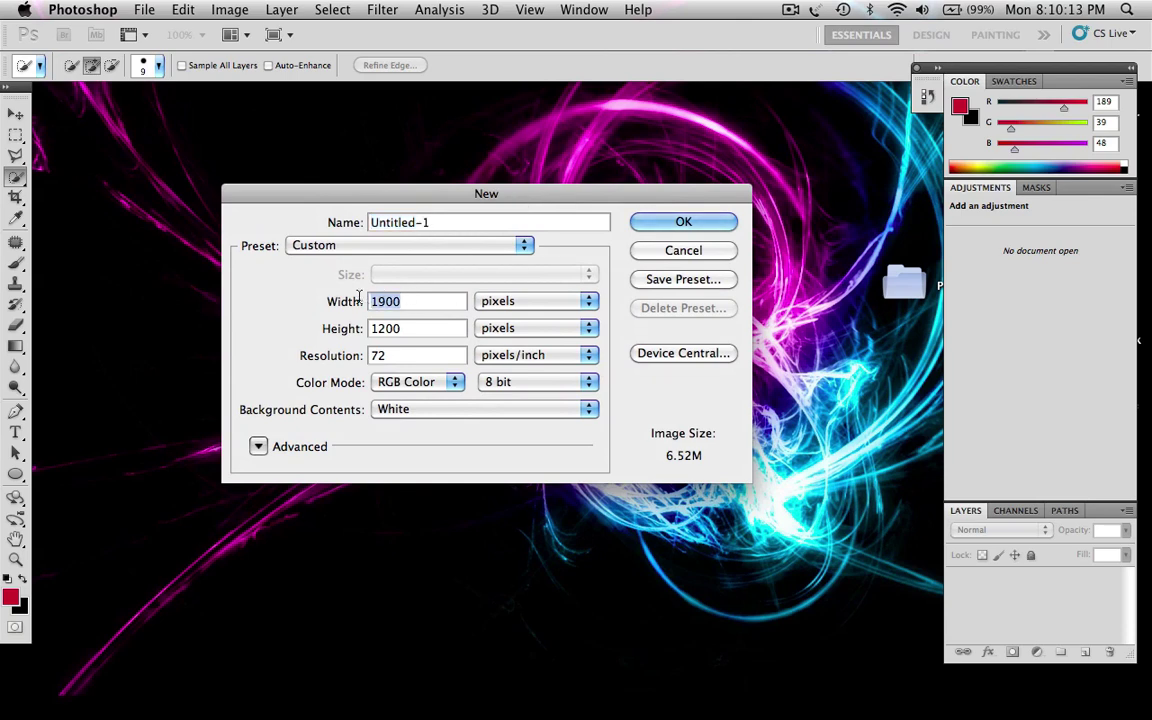
click(411, 303)
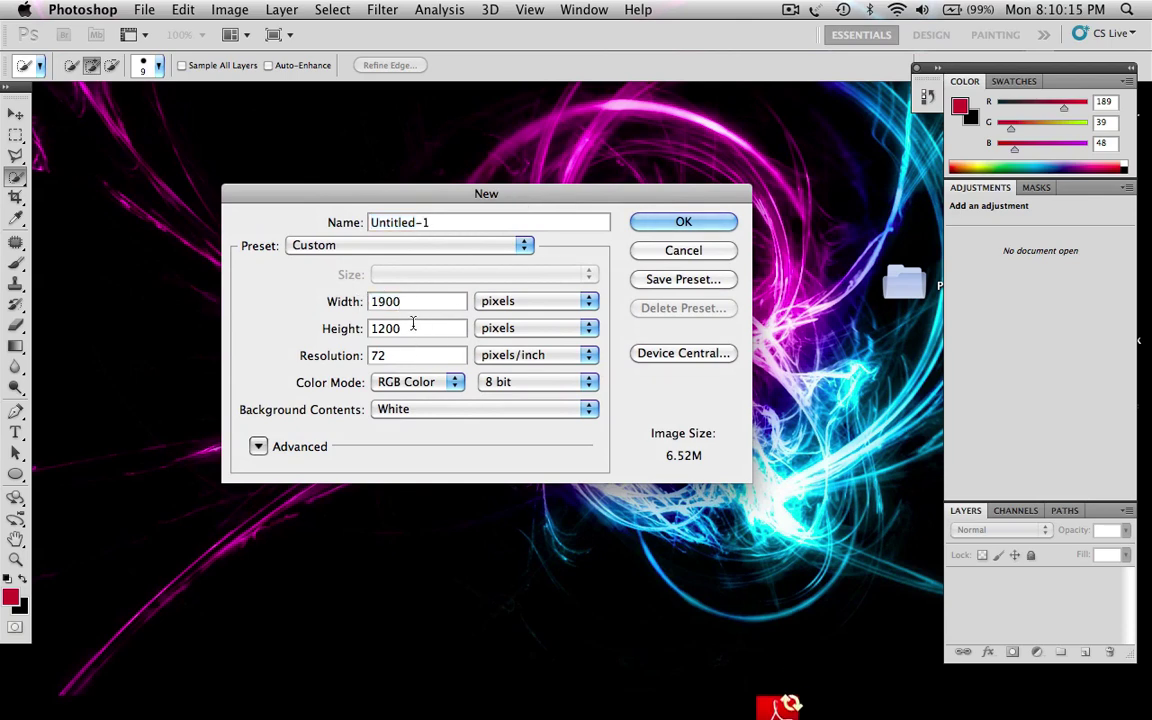
double_click(412, 325)
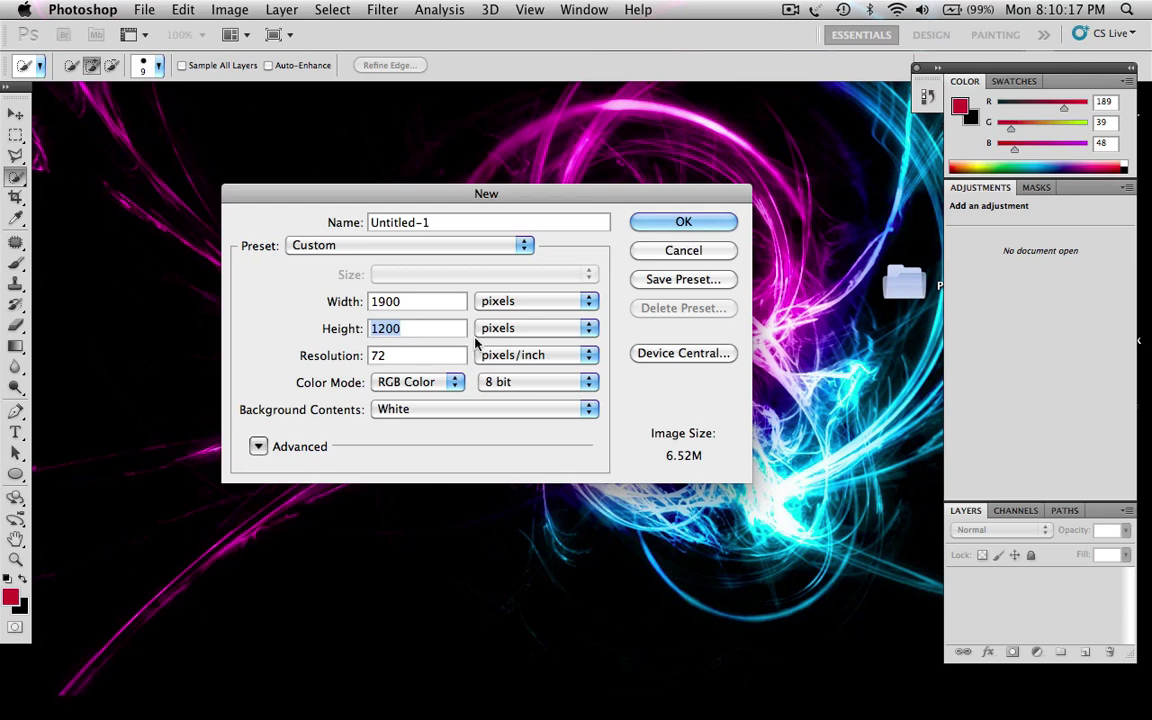
click(399, 355)
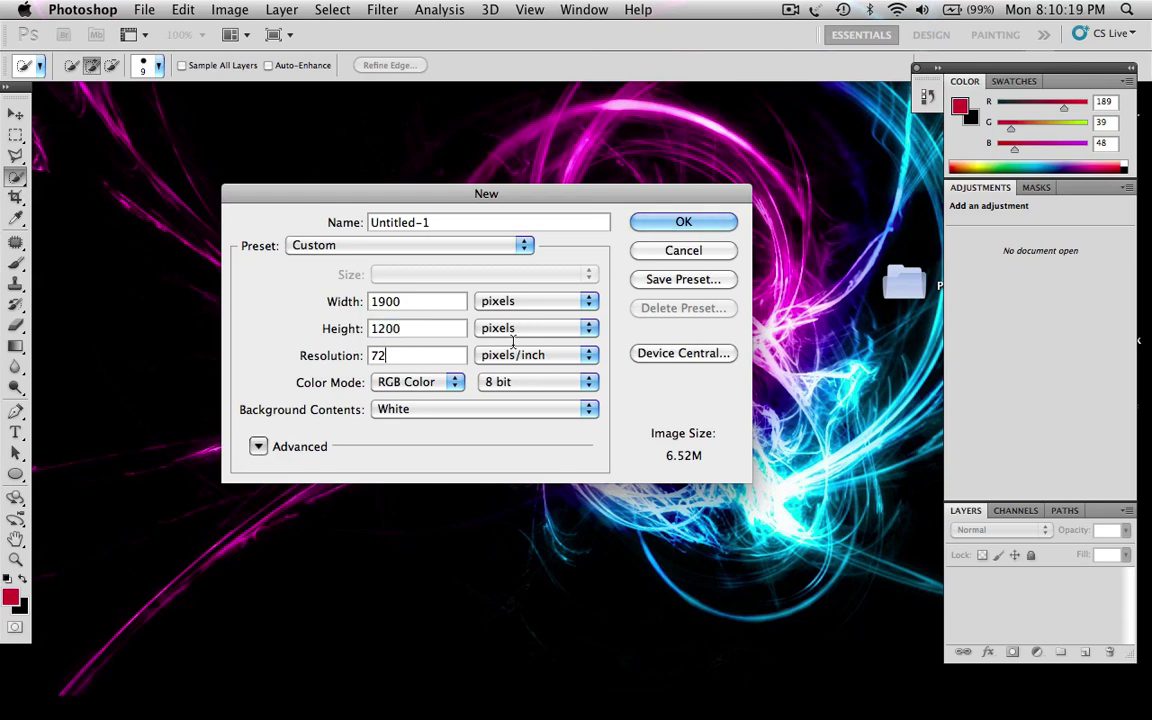
double_click(456, 222)
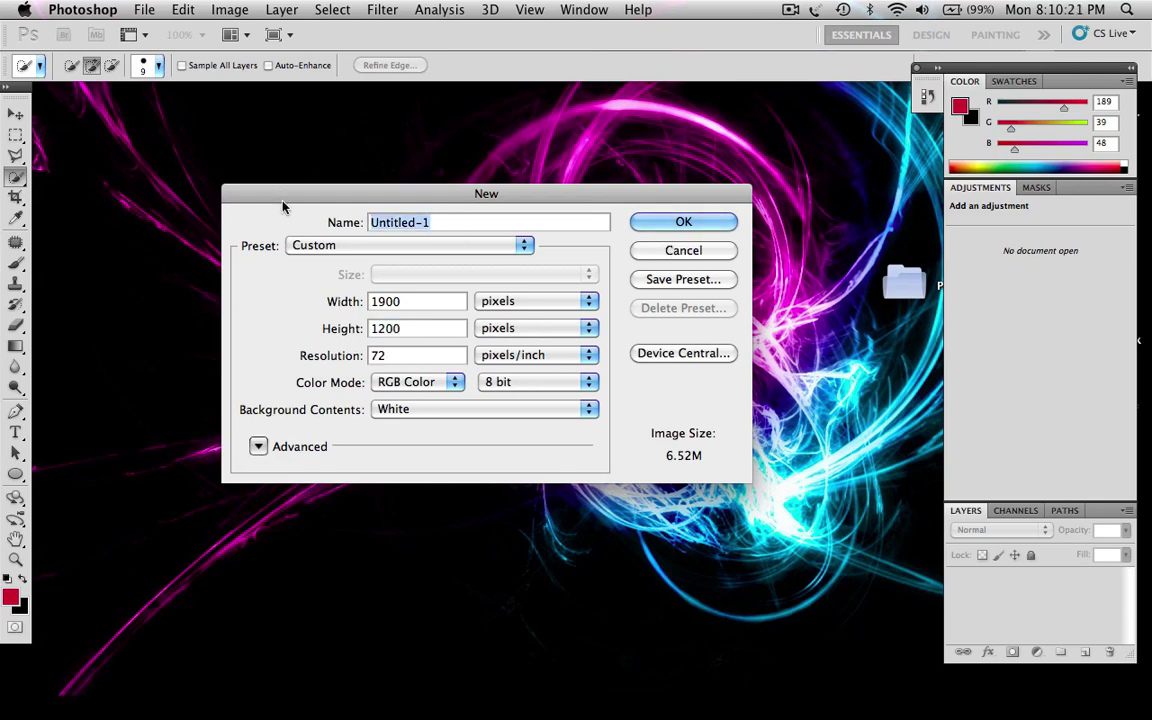
text(Backg)
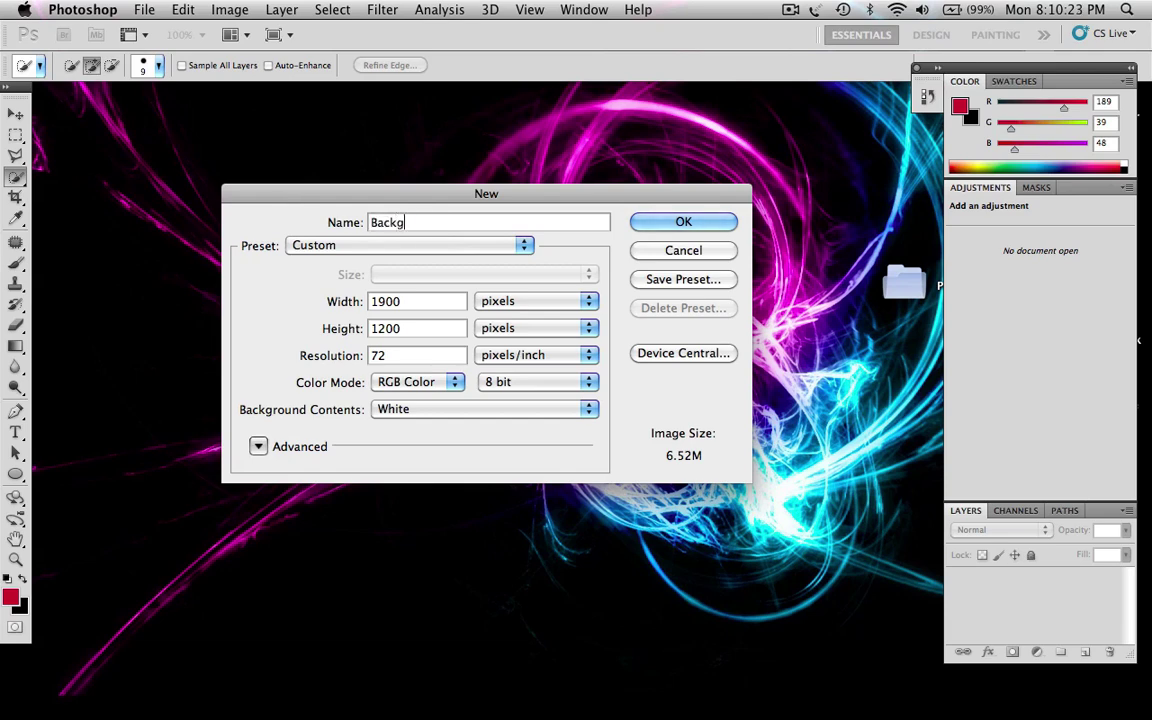
text(roundyoutube tut)
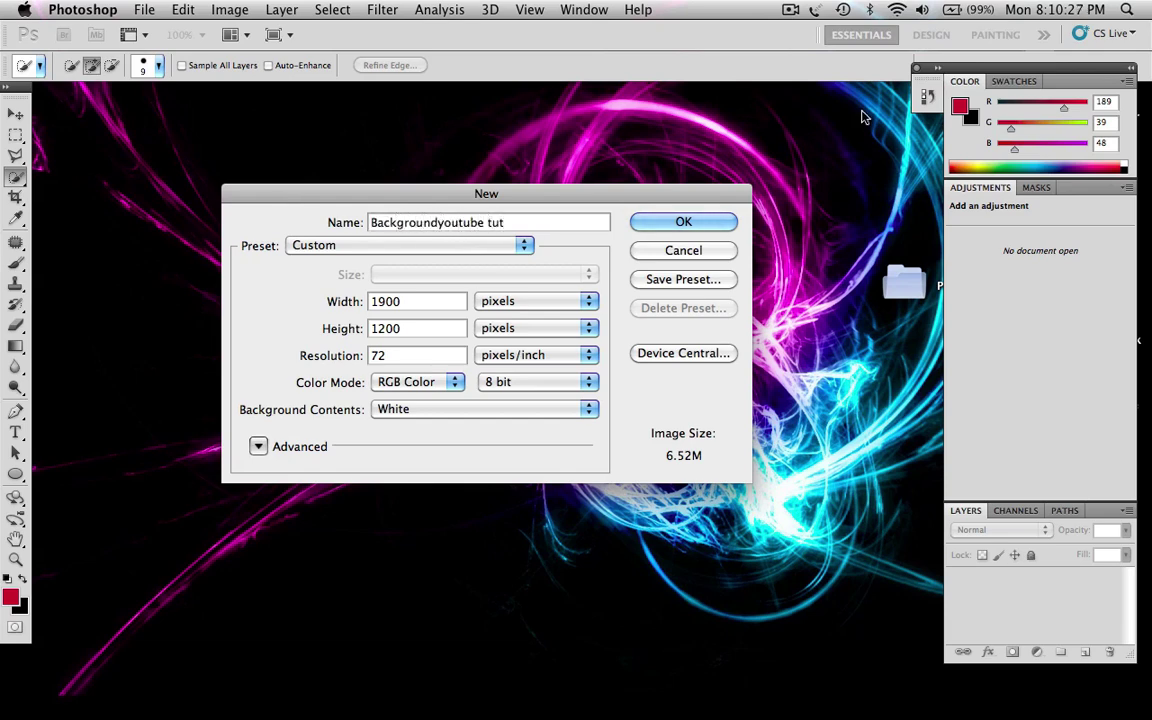
click(683, 221)
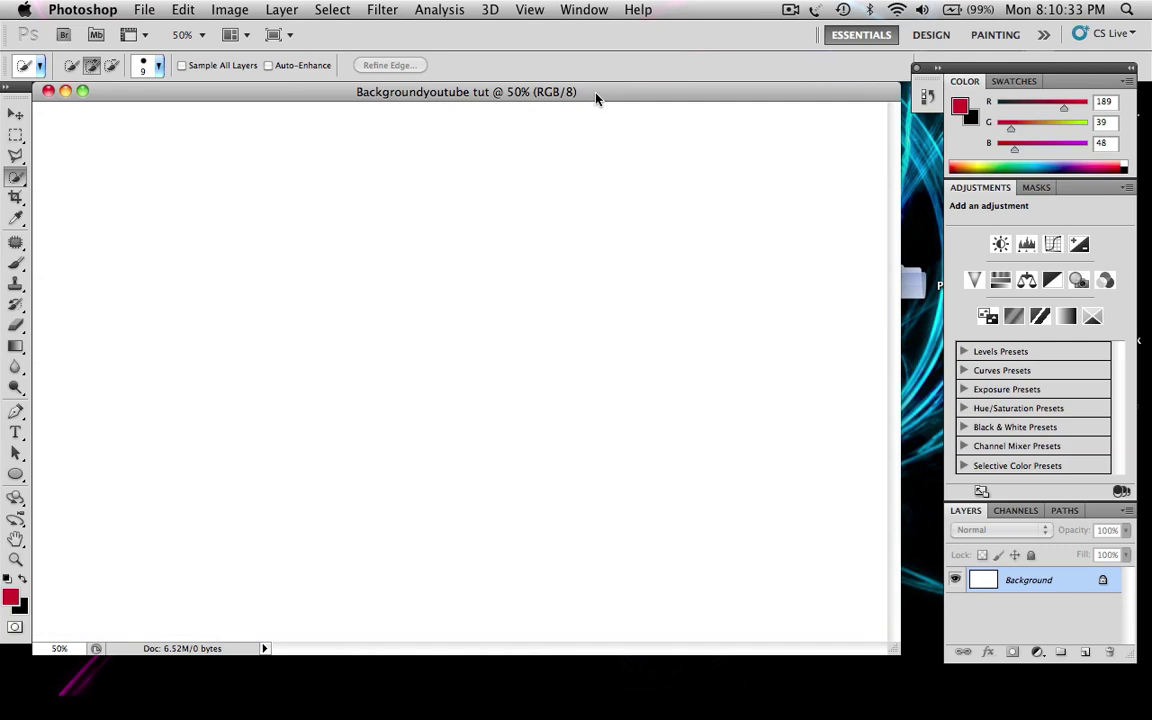
Add Layer 1 above the white Background and fill it solid black.
mouse_move(596, 97)
mouse_down()
mouse_move(635, 110)
mouse_move(618, 100)
mouse_up()
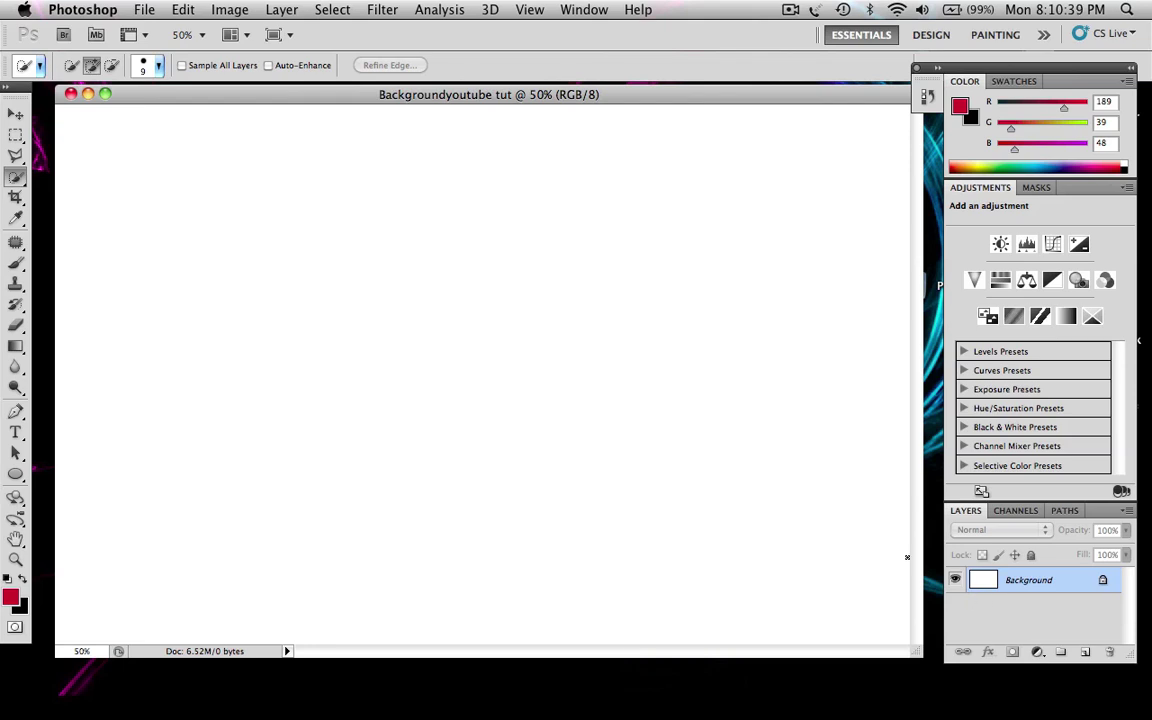
click(1084, 650)
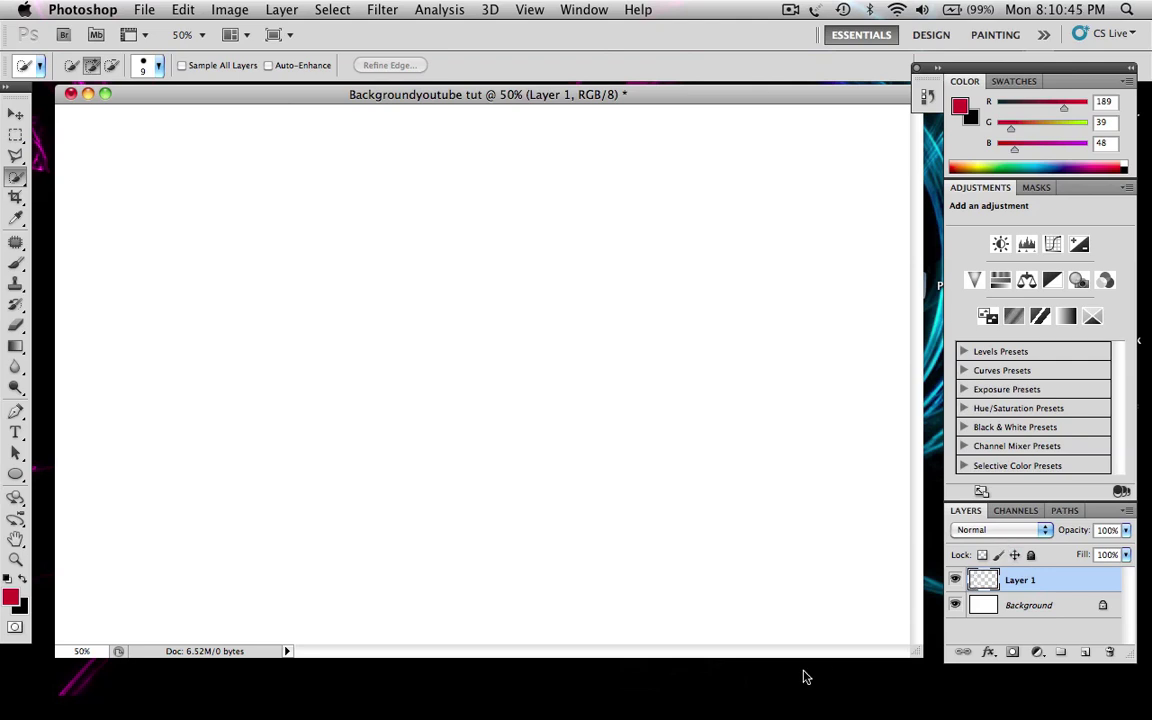
key(super+BackSpace)
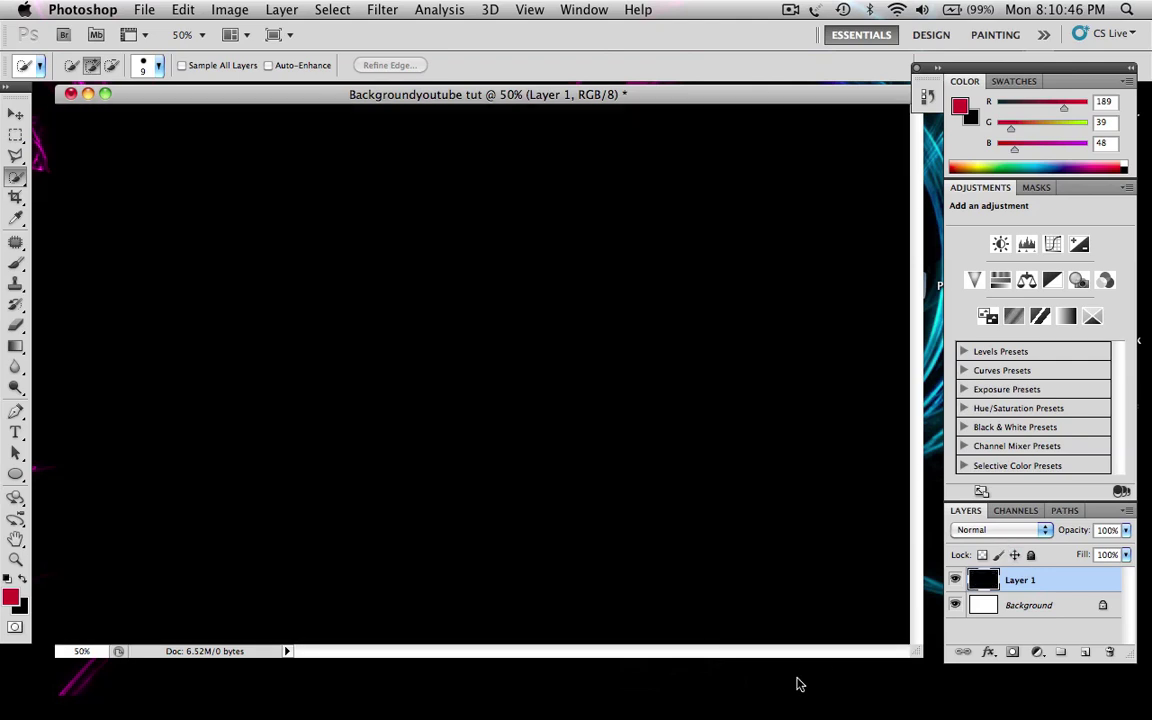
Set the foreground colour to white (ffffff).
click(11, 597)
click(622, 208)
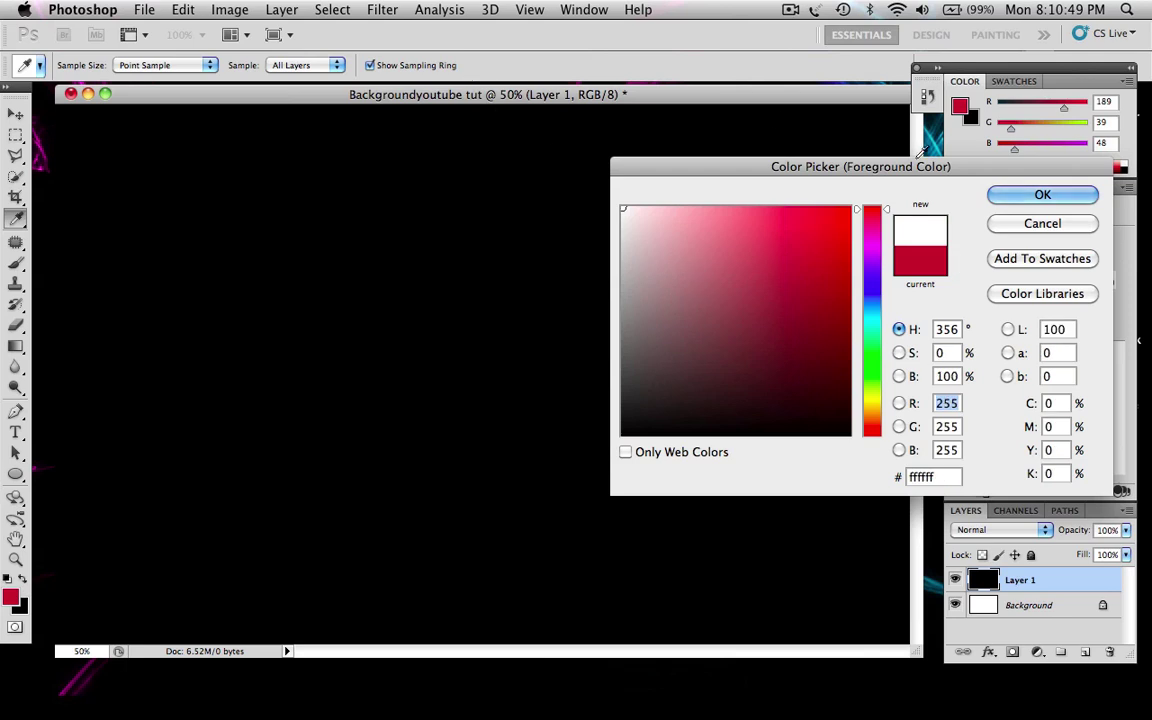
click(1042, 194)
key(w)
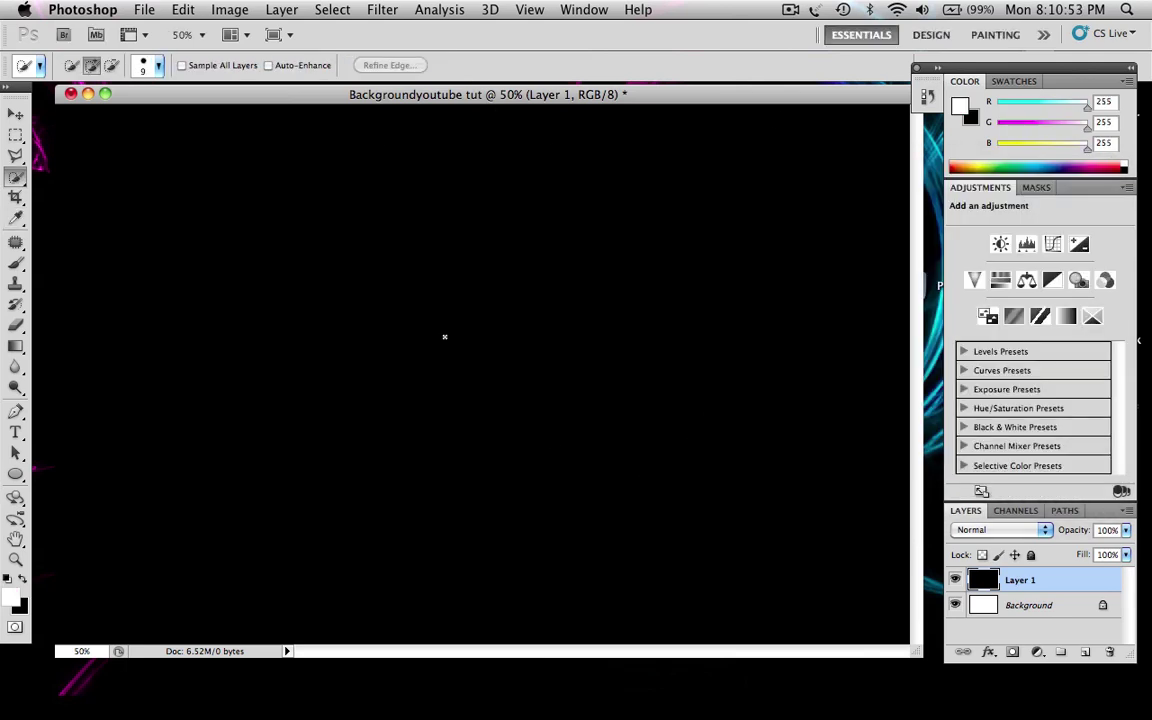
Open the Select and Image menus and dismiss them without choosing anything.
click(351, 8)
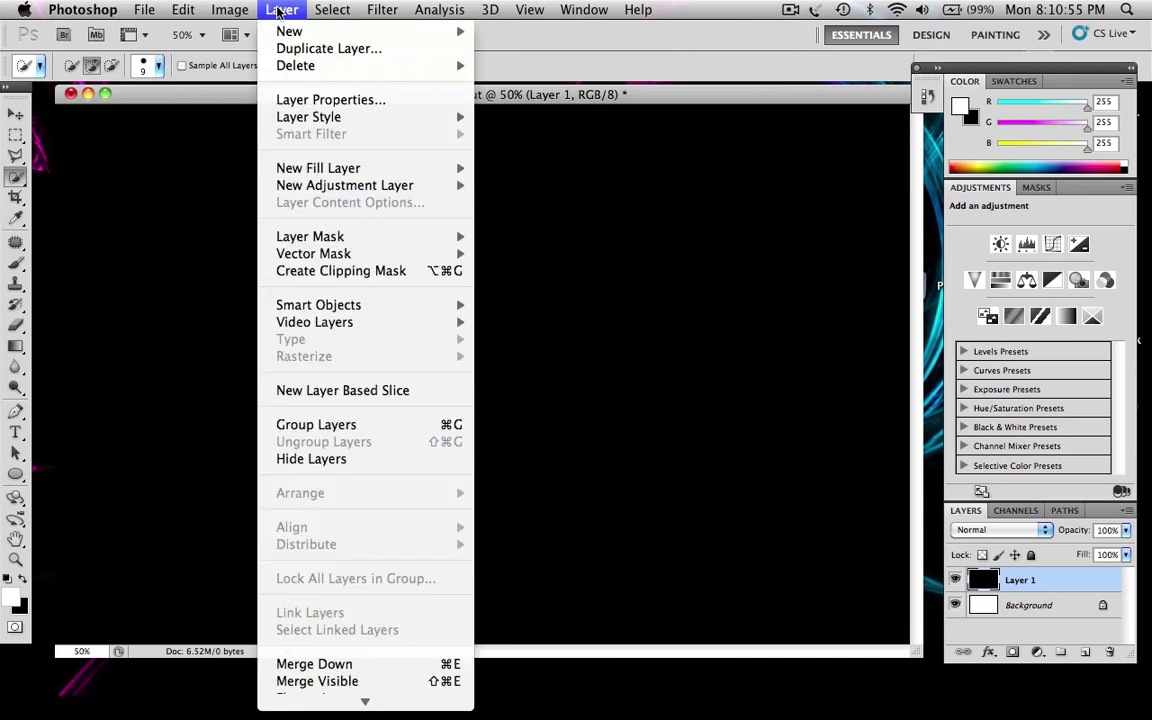
mouse_move(229, 9)
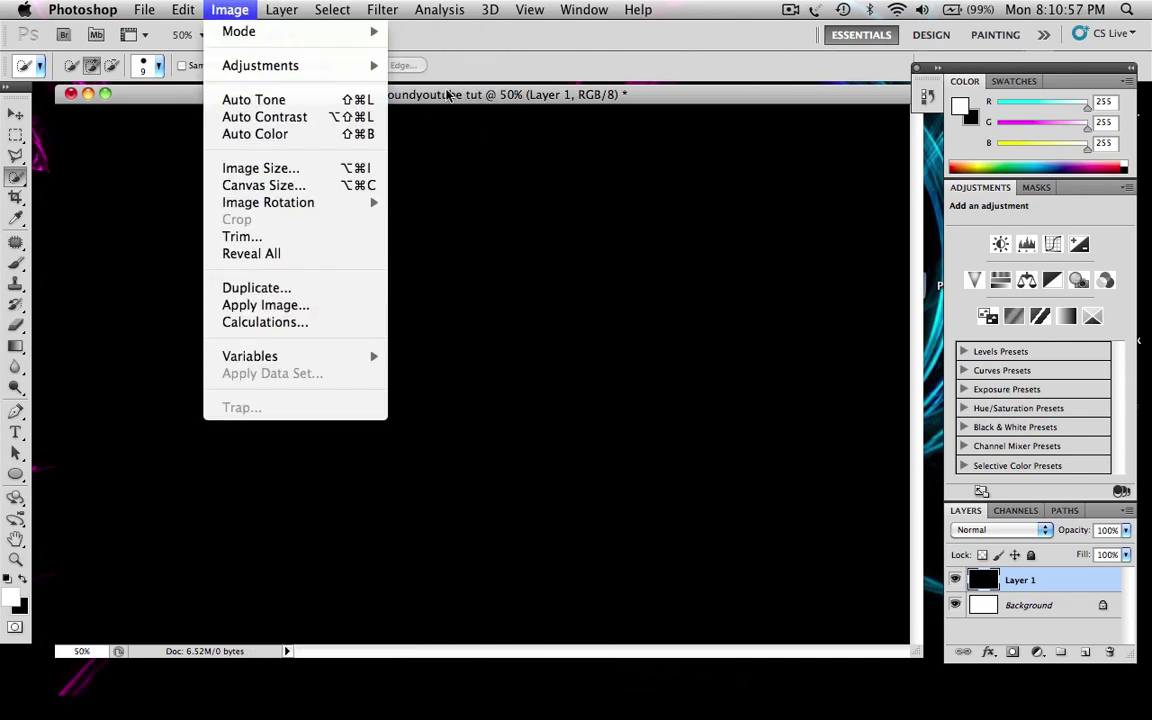
click(449, 94)
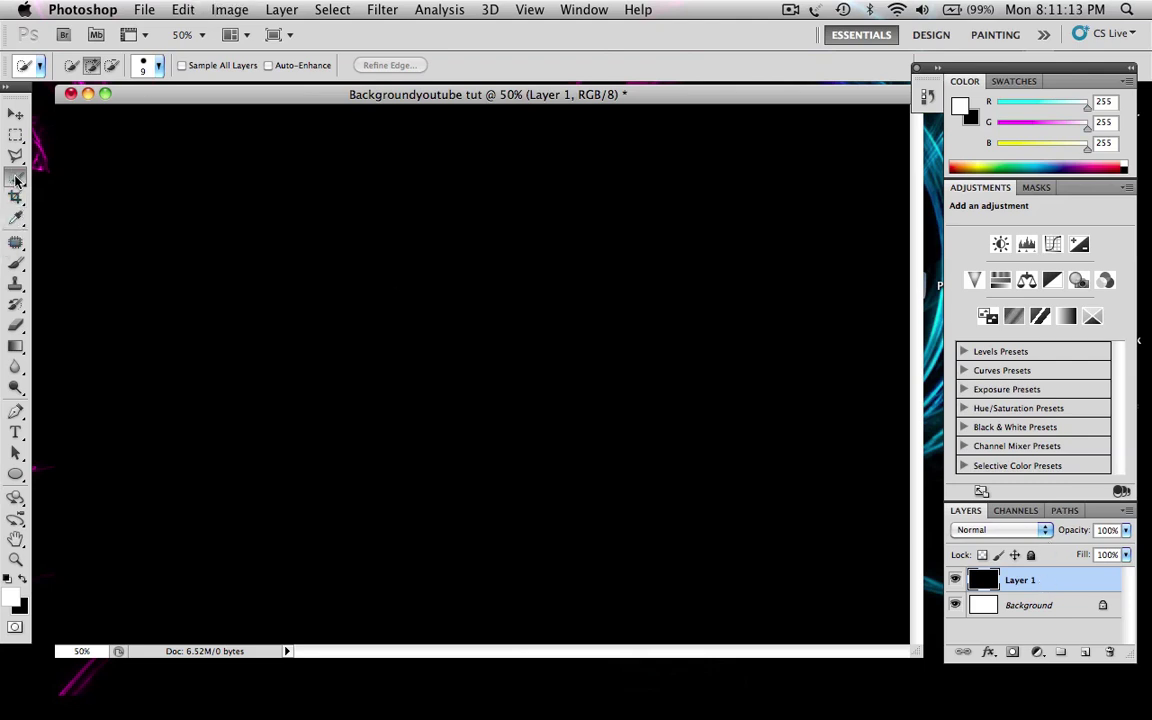
Select the brush with the 1141 streak preset sized to about 1800 px.
key(b)
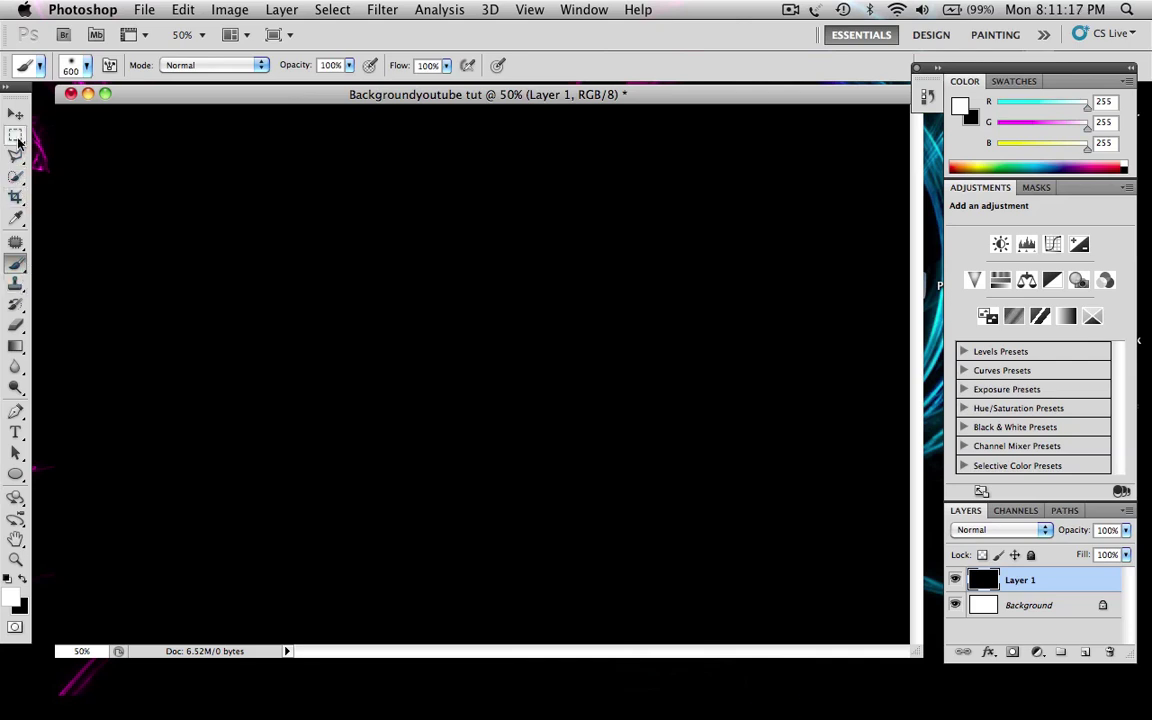
click(74, 66)
click(438, 245)
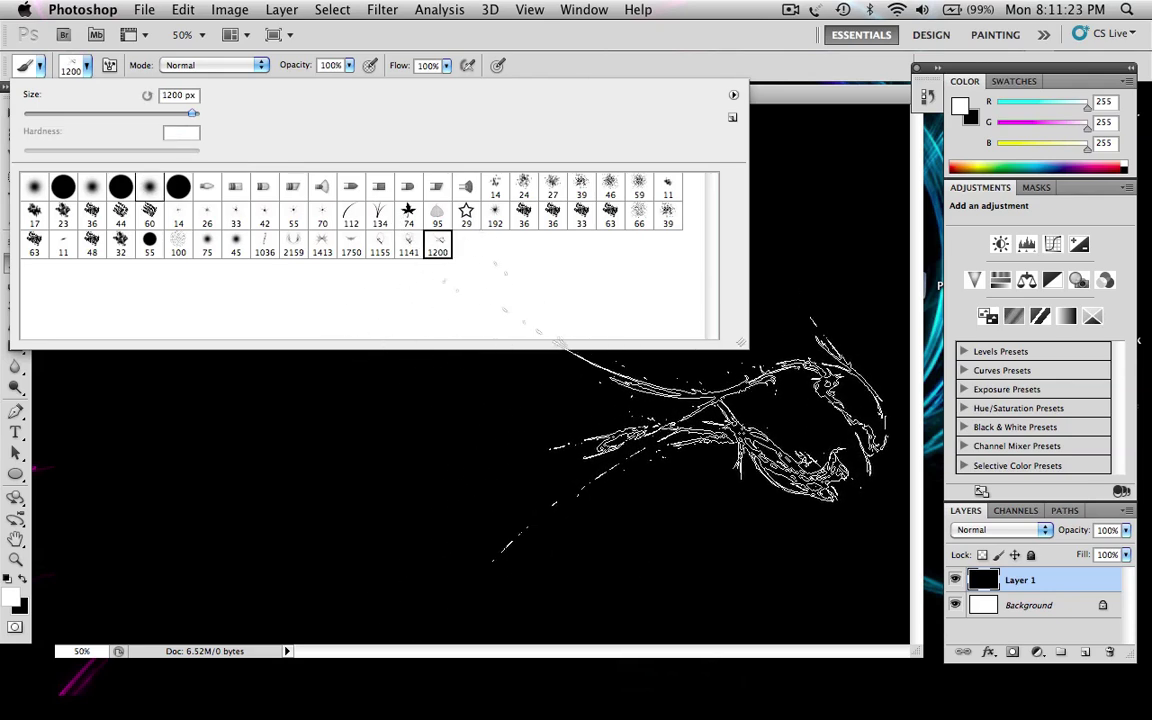
click(409, 245)
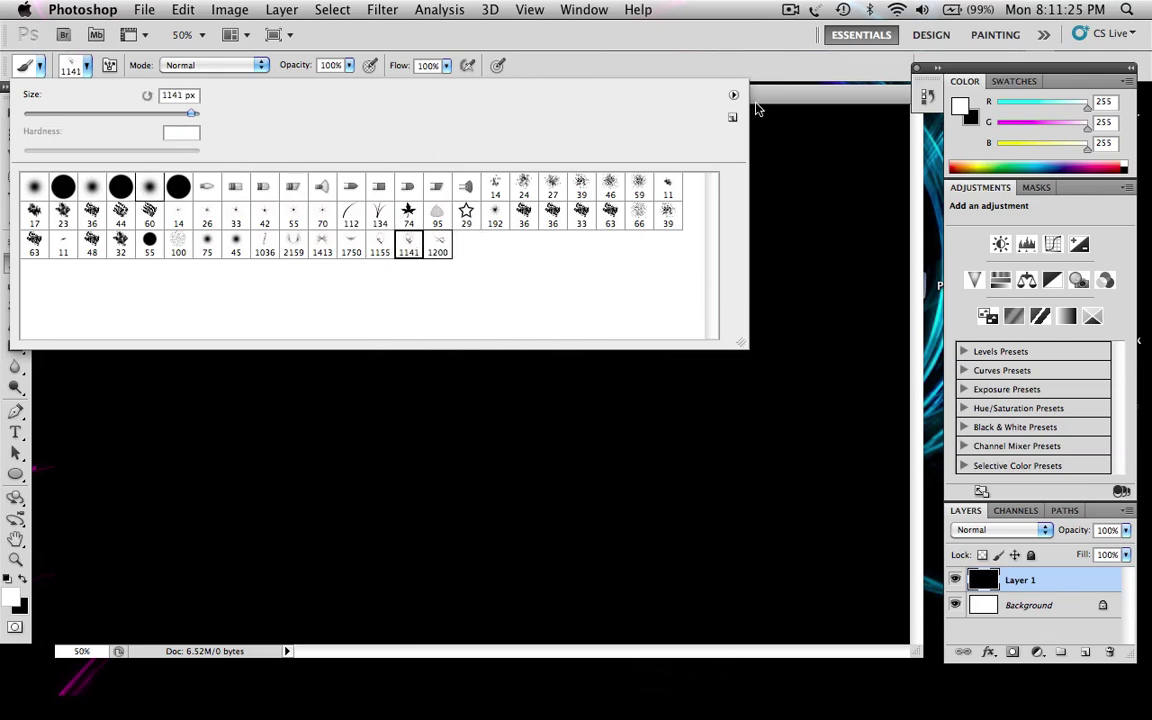
key(Return)
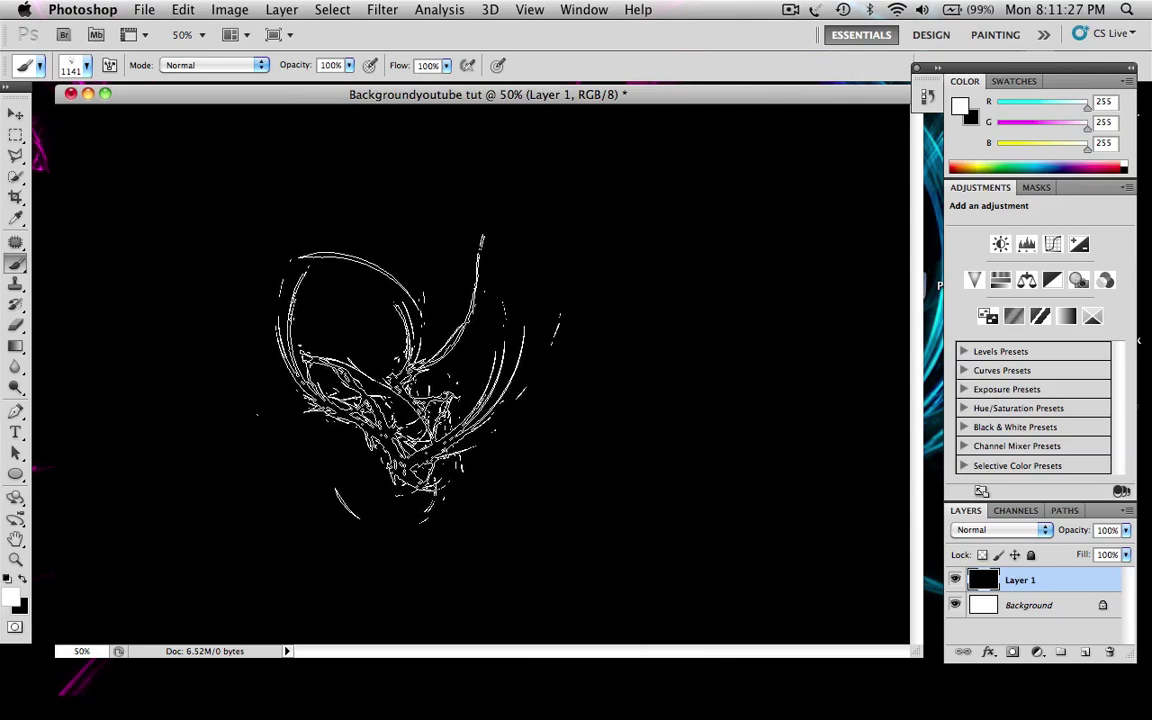
key(bracketright)
key(bracketright)
key(bracketright)
key(bracketright)
key(bracketright)
key(bracketright)
key(bracketright)
key(bracketright)
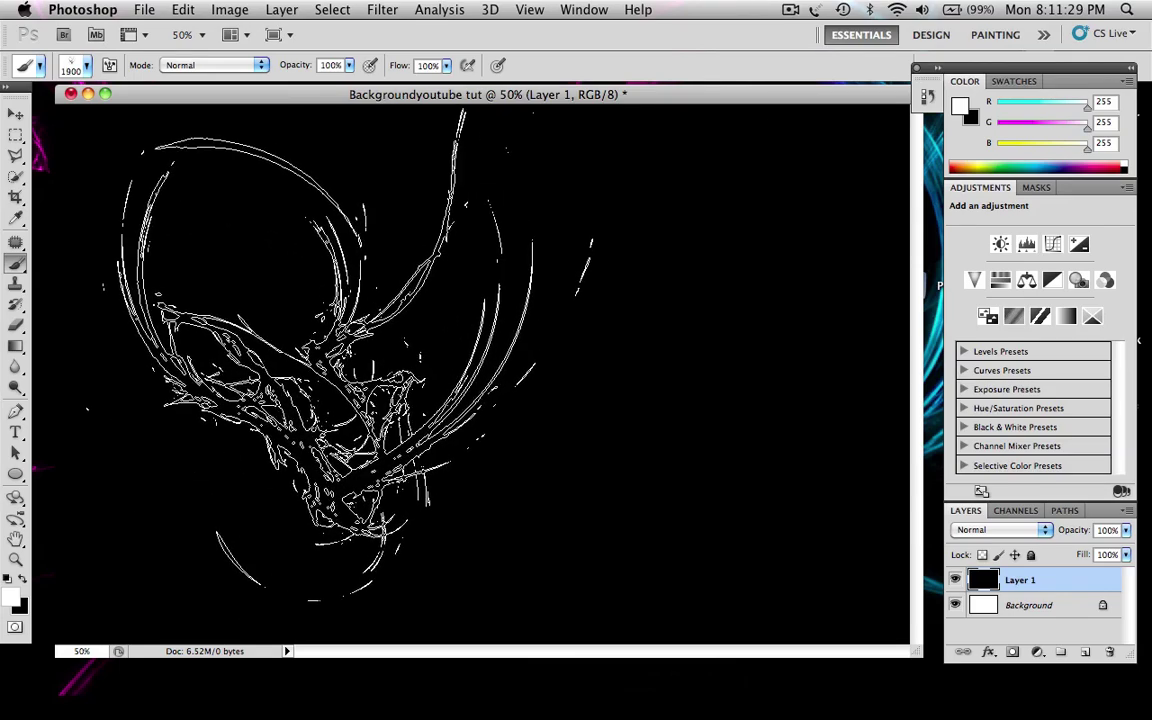
key(bracketleft)
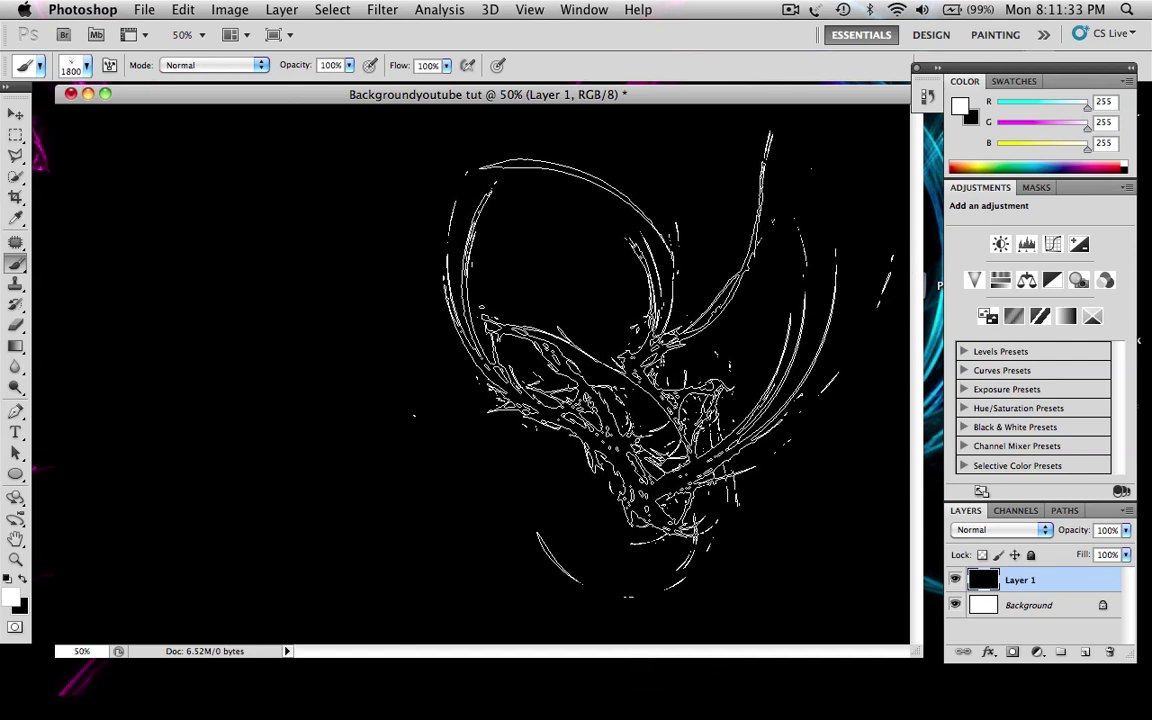
Stamp glowing white swirls at the canvas centre, undoing the last stamp.
click(560, 320)
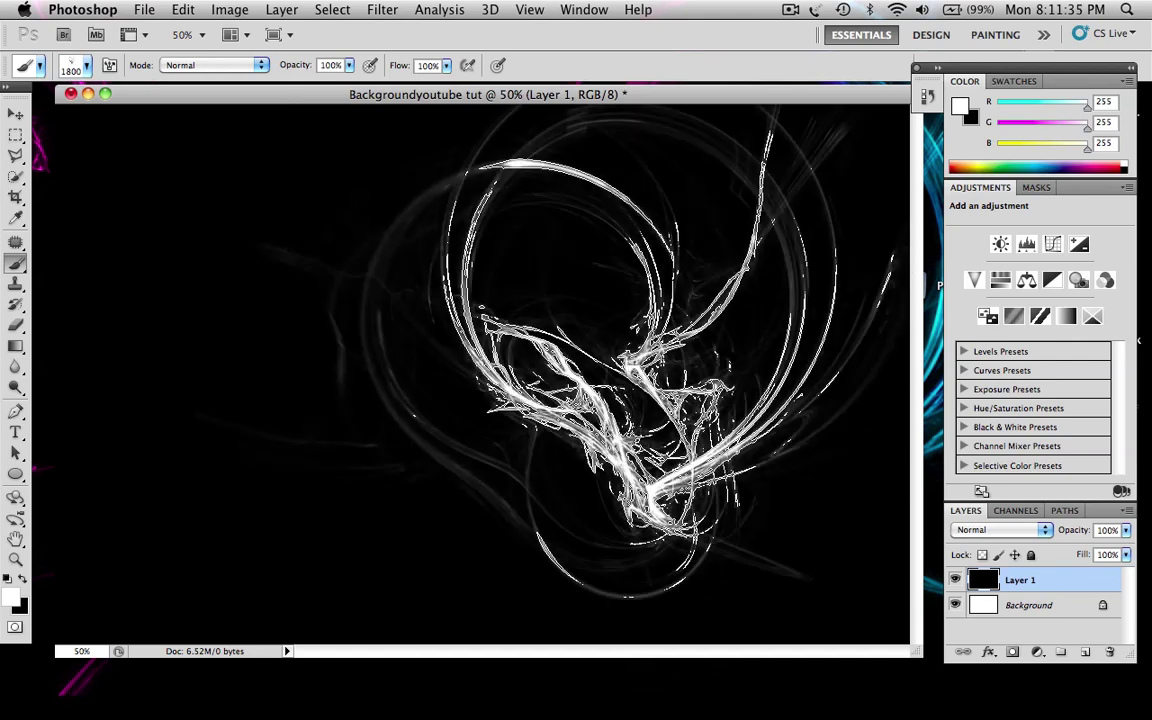
click(570, 320)
click(567, 318)
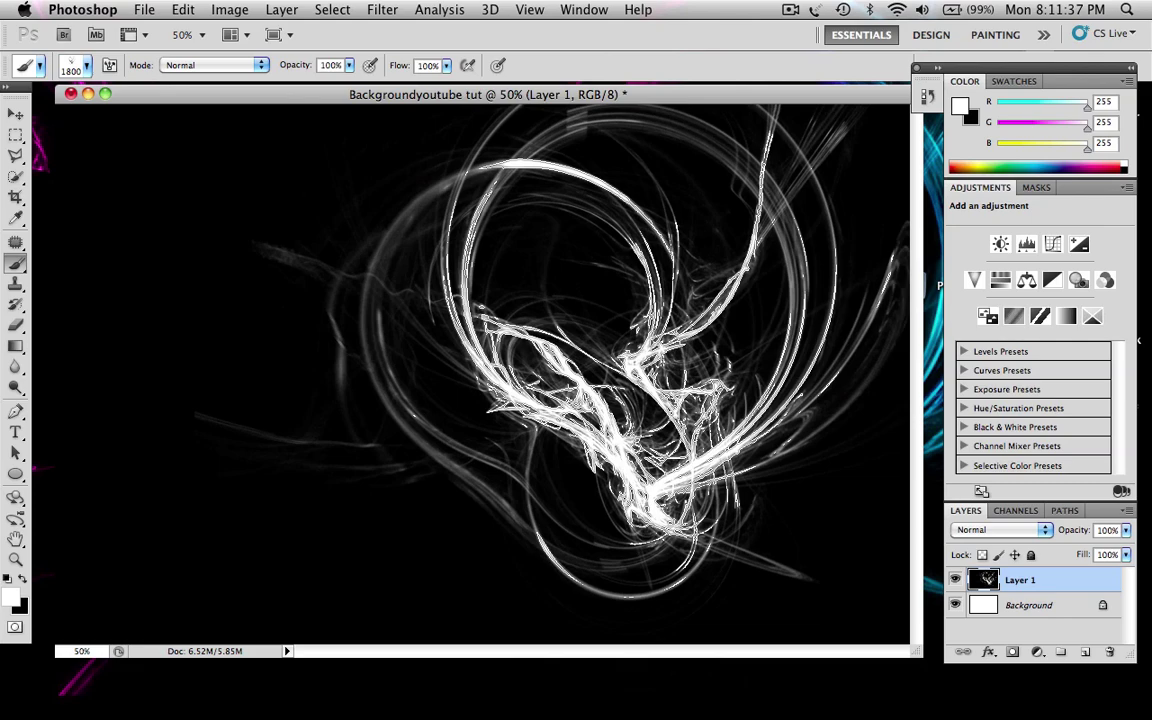
key(super+z)
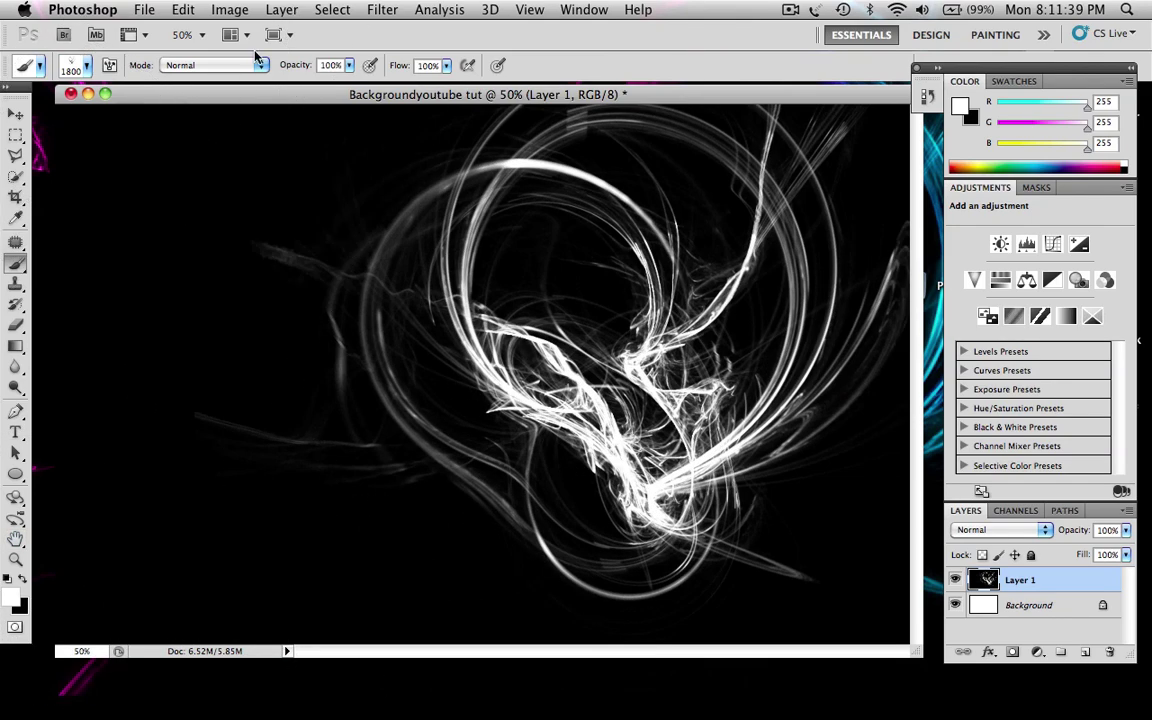
Switch the brush tip to the 1200 streak preset and enlarge it to 1800 px.
click(68, 63)
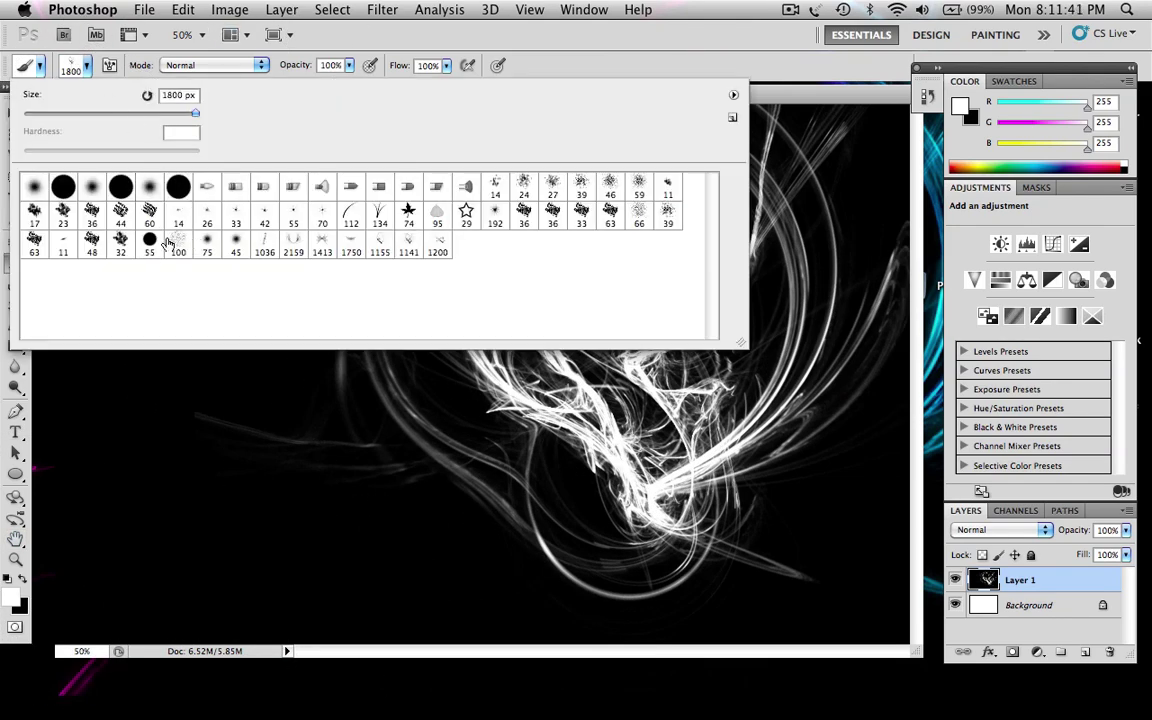
click(409, 245)
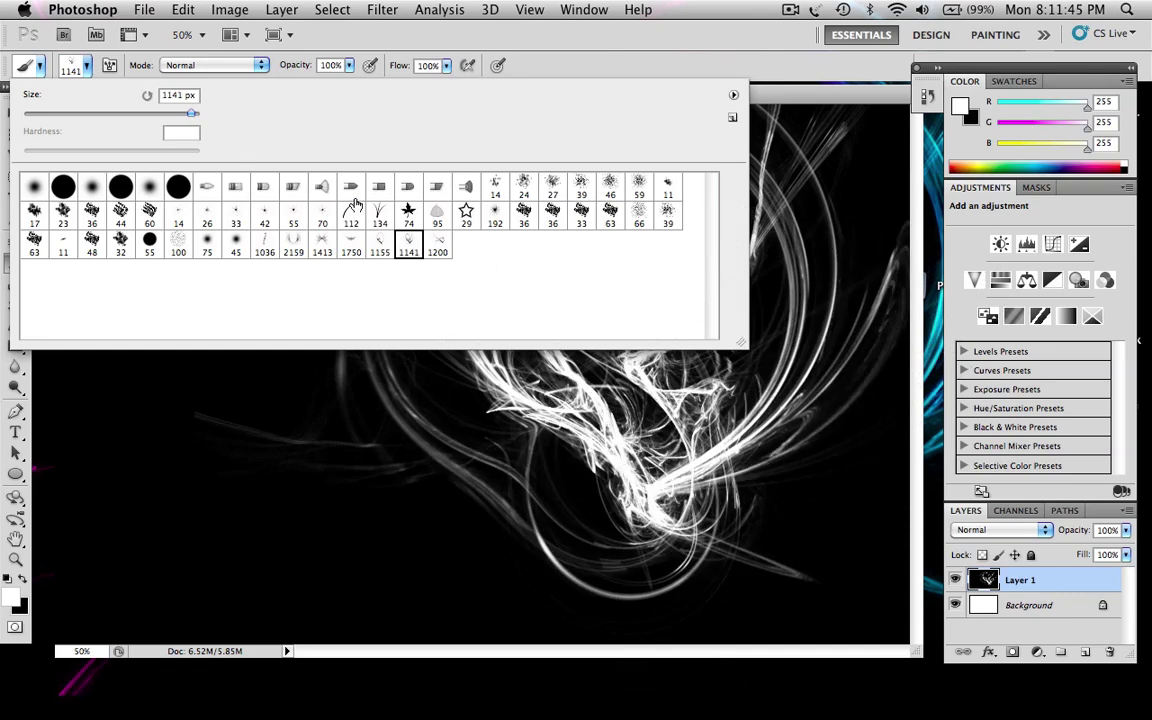
click(437, 245)
click(690, 78)
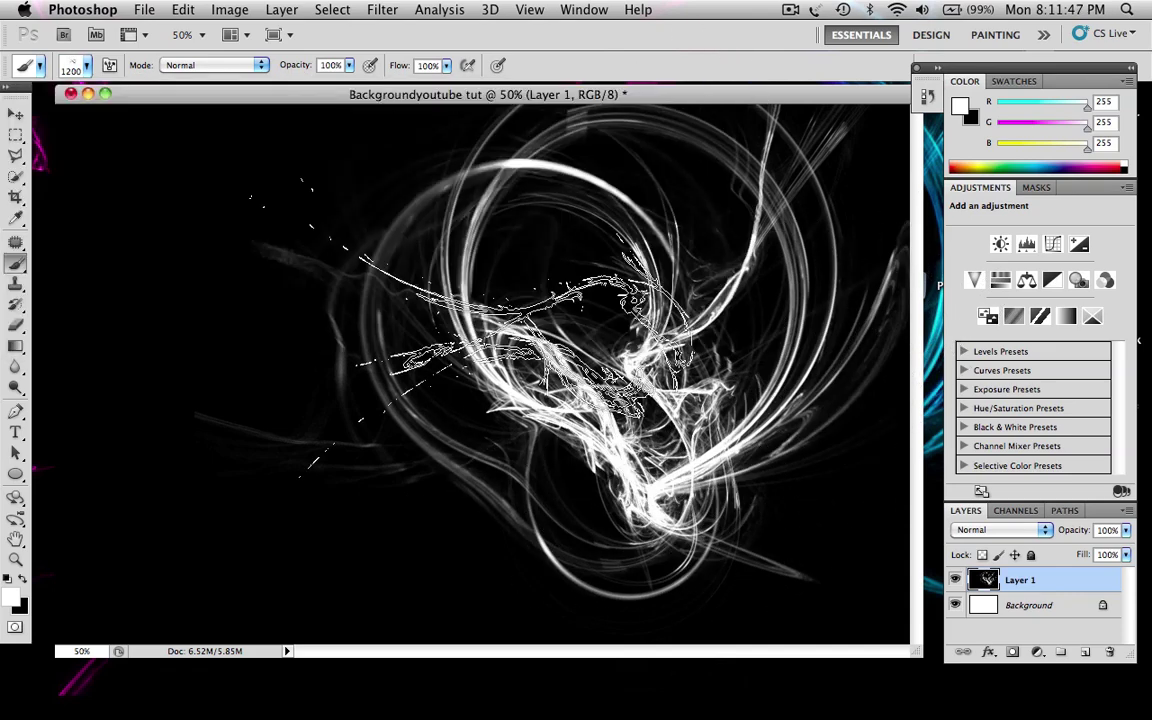
key(bracketright)
key(bracketright)
key(bracketright)
key(bracketright)
key(bracketright)
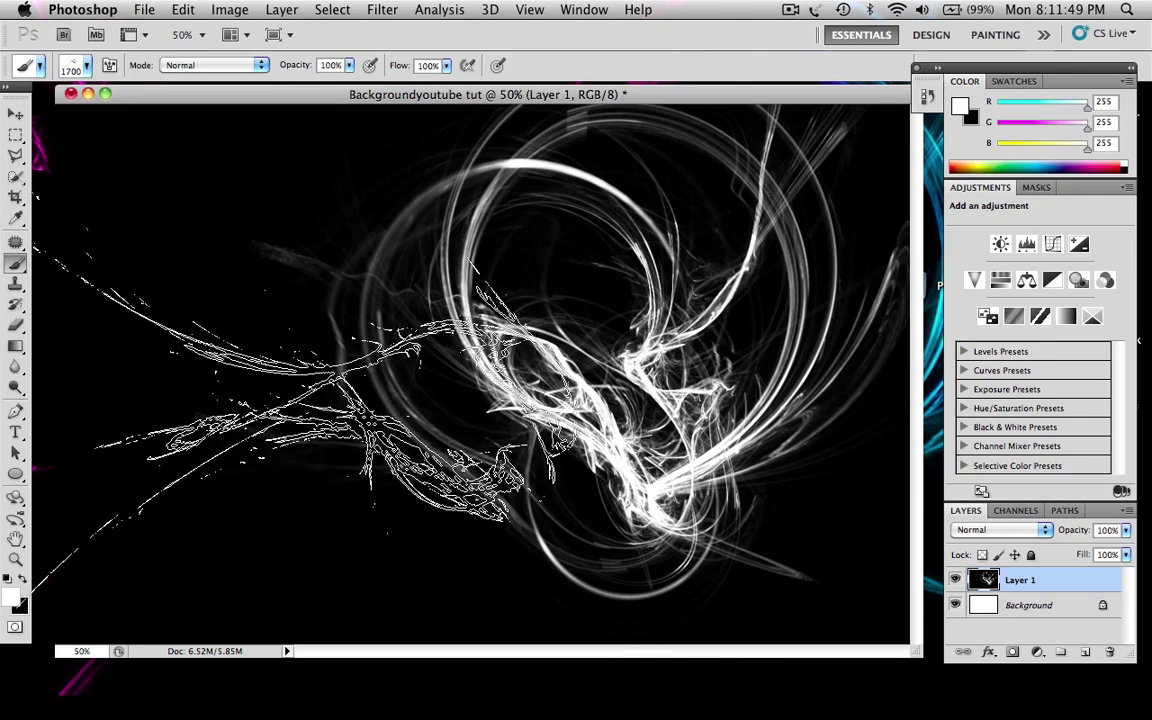
key(bracketright)
Stamp white streaks across the left side of the canvas, then duplicate Layer 1.
click(286, 360)
click(284, 362)
click(290, 365)
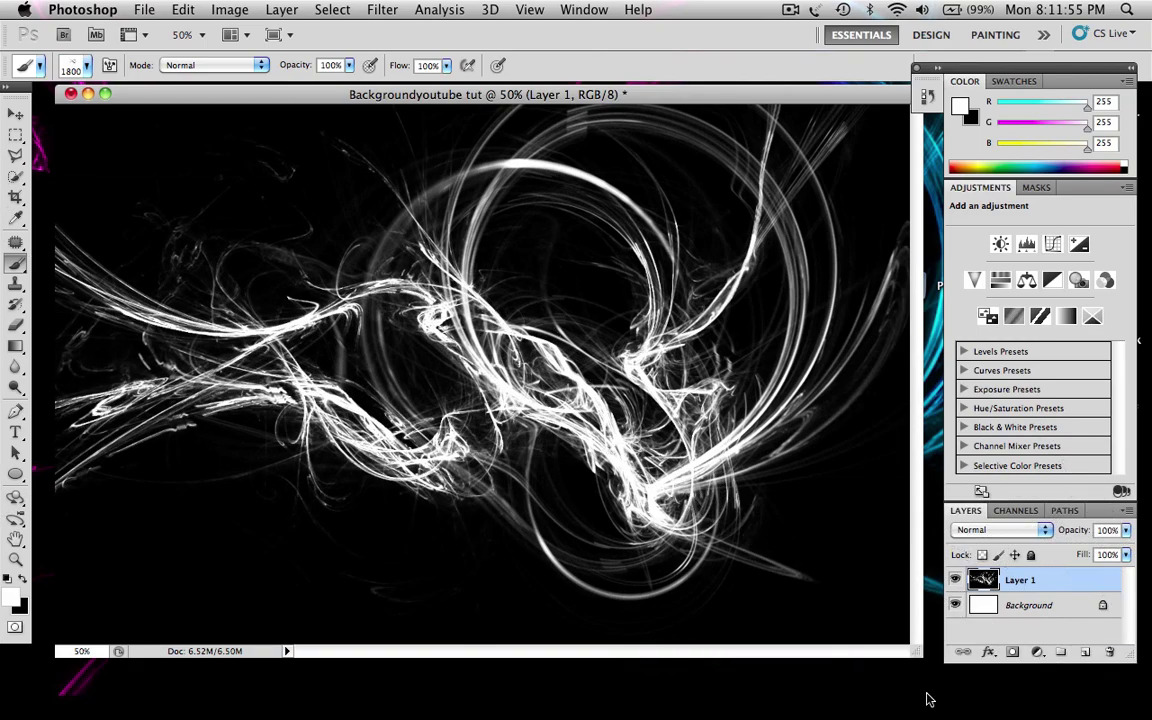
click(16, 116)
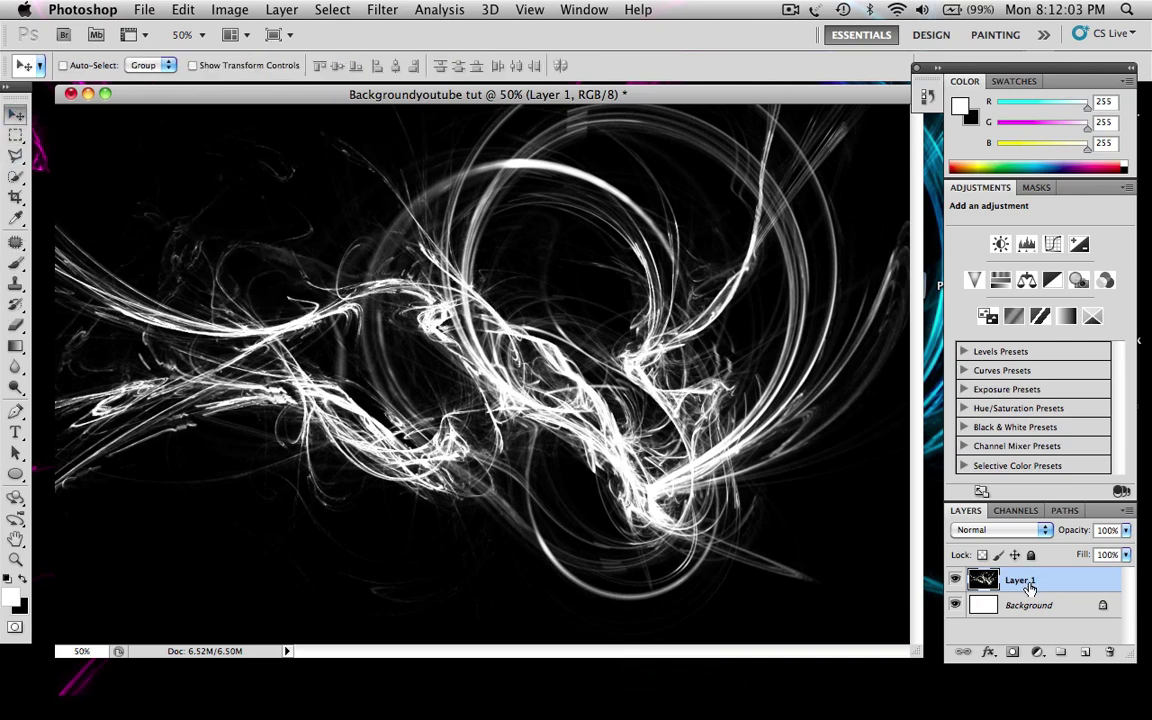
key(super+j)
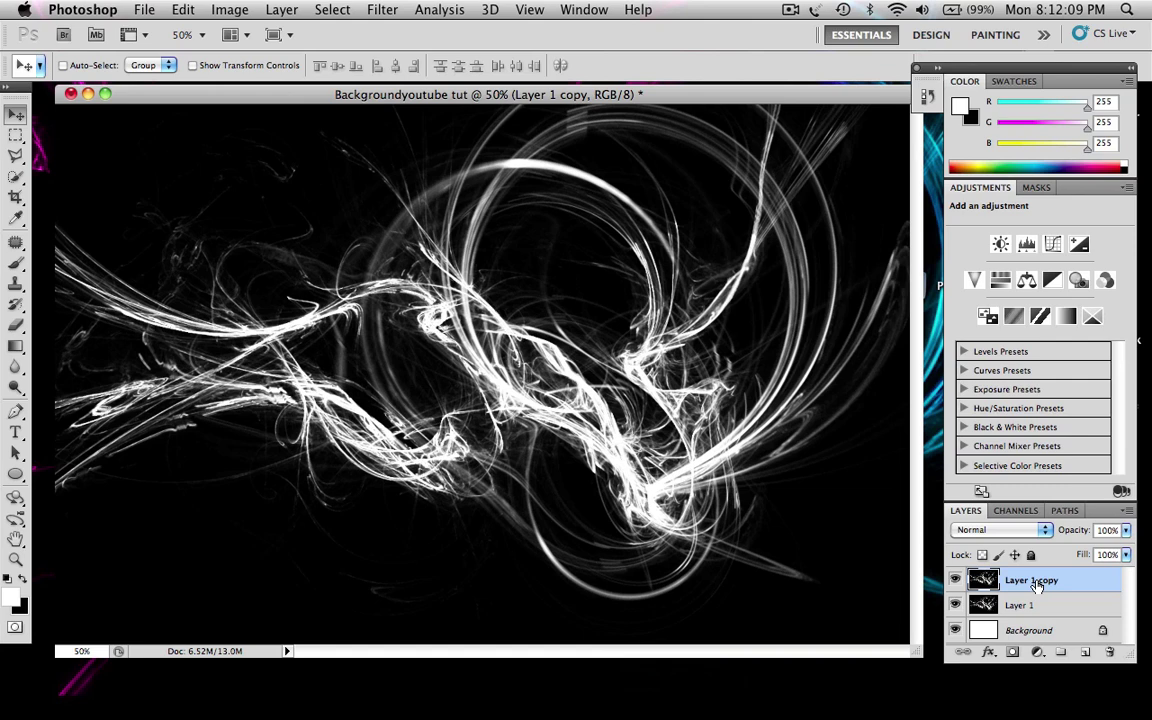
Undo the Layer 1 copy, cancel a stray New document dialog, and add empty Layer 2.
key(super+z)
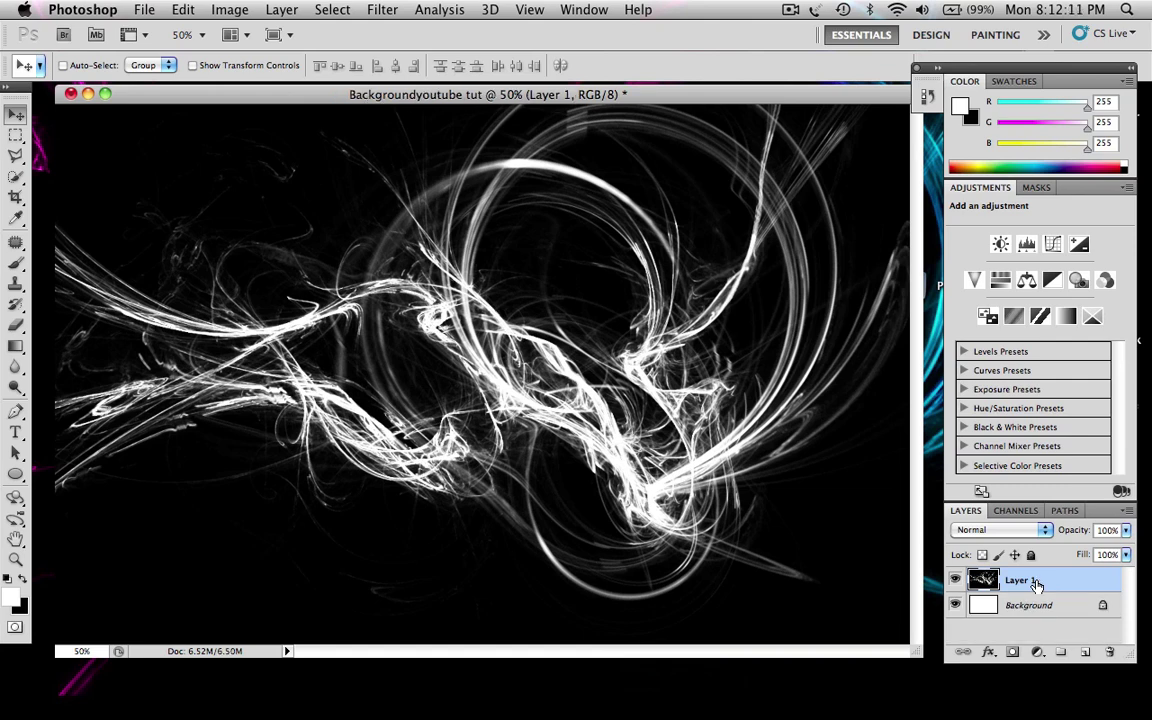
key(super+n)
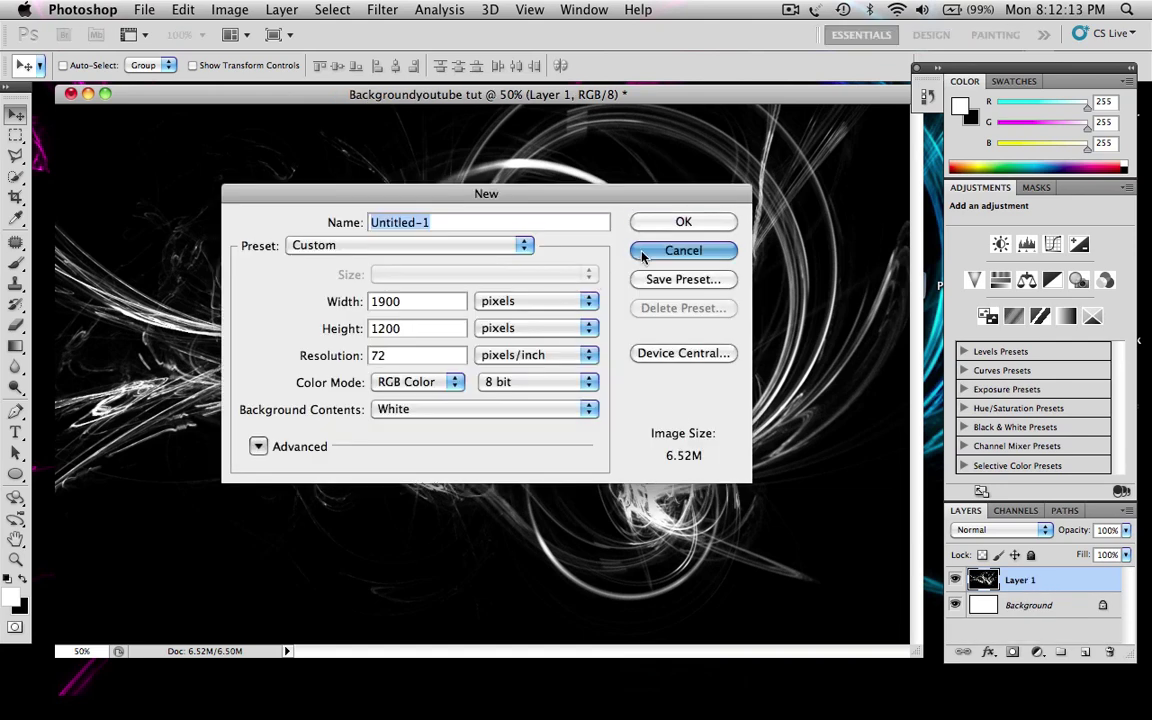
click(672, 247)
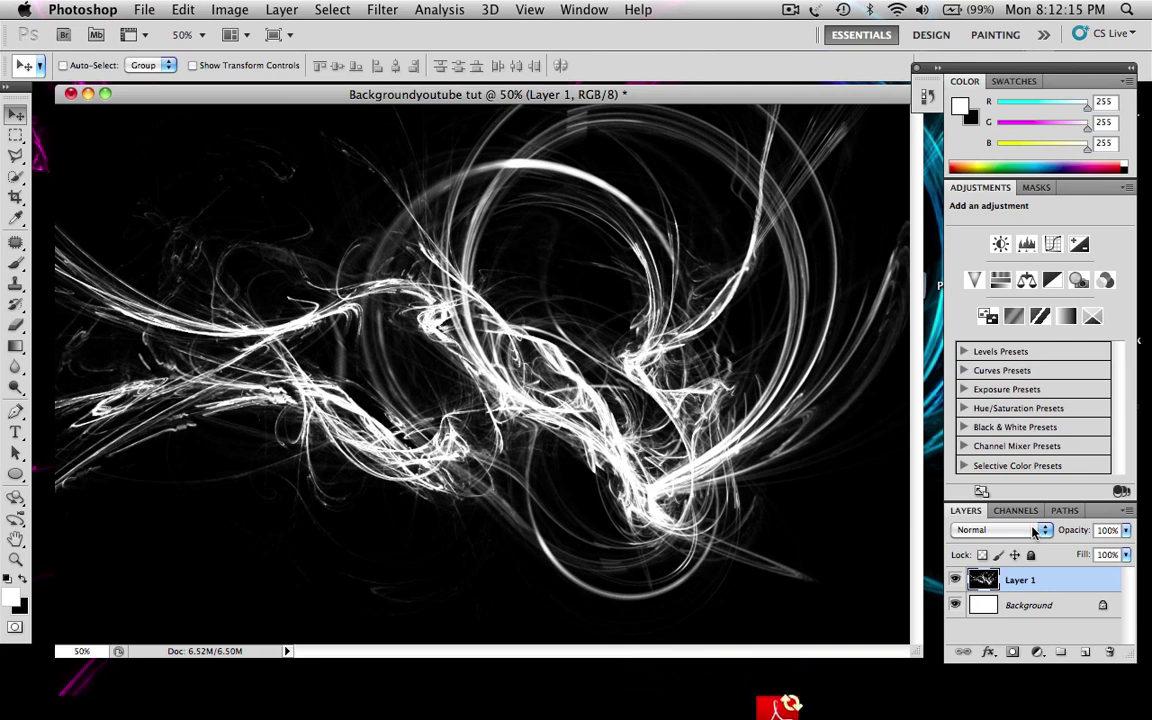
key(shift+super+n)
click(745, 302)
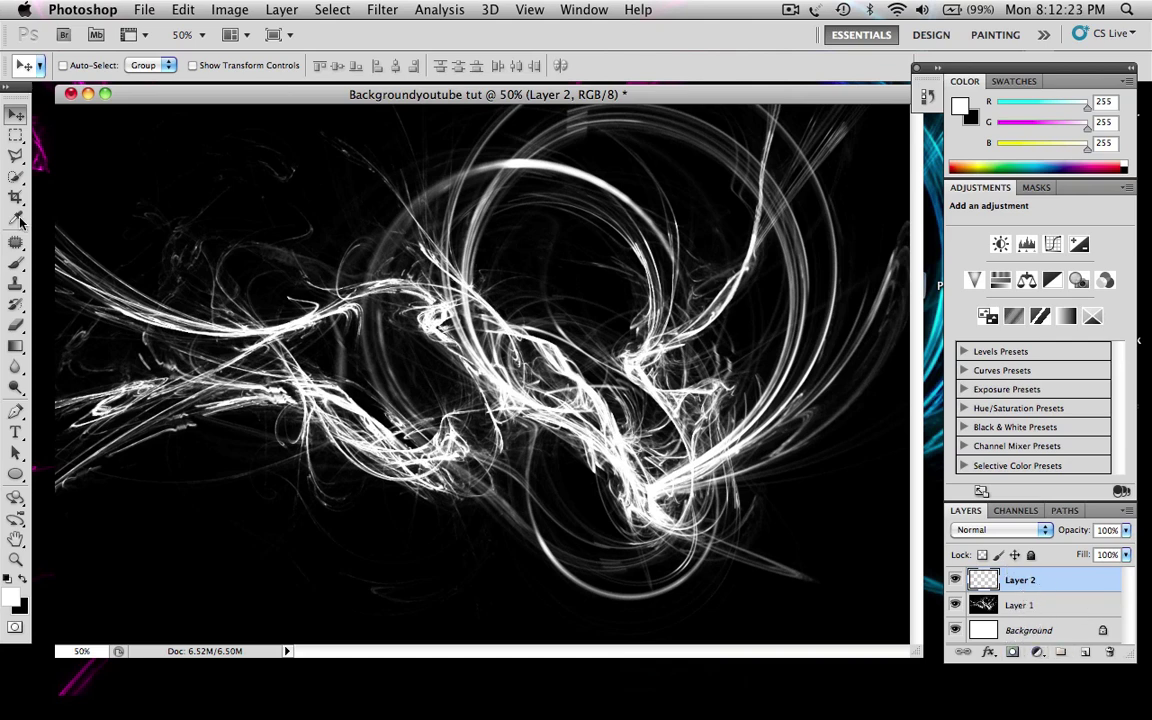
Switch to the brush with a soft round tip at 0% hardness.
click(22, 265)
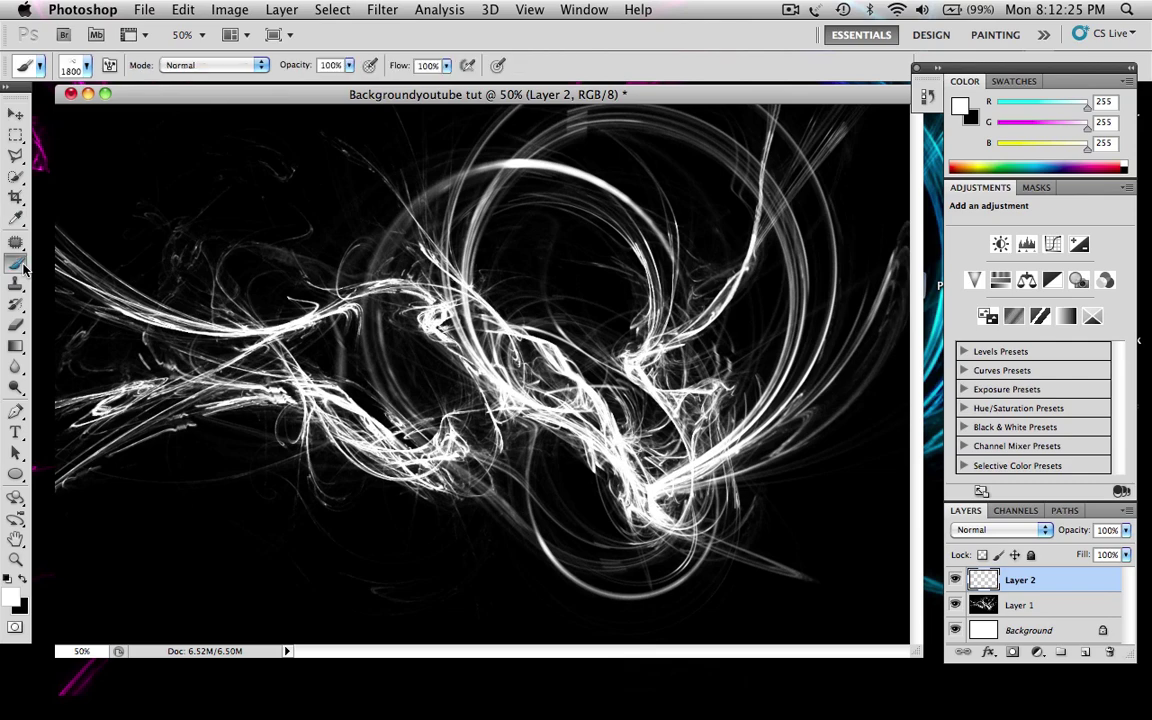
click(87, 65)
click(149, 187)
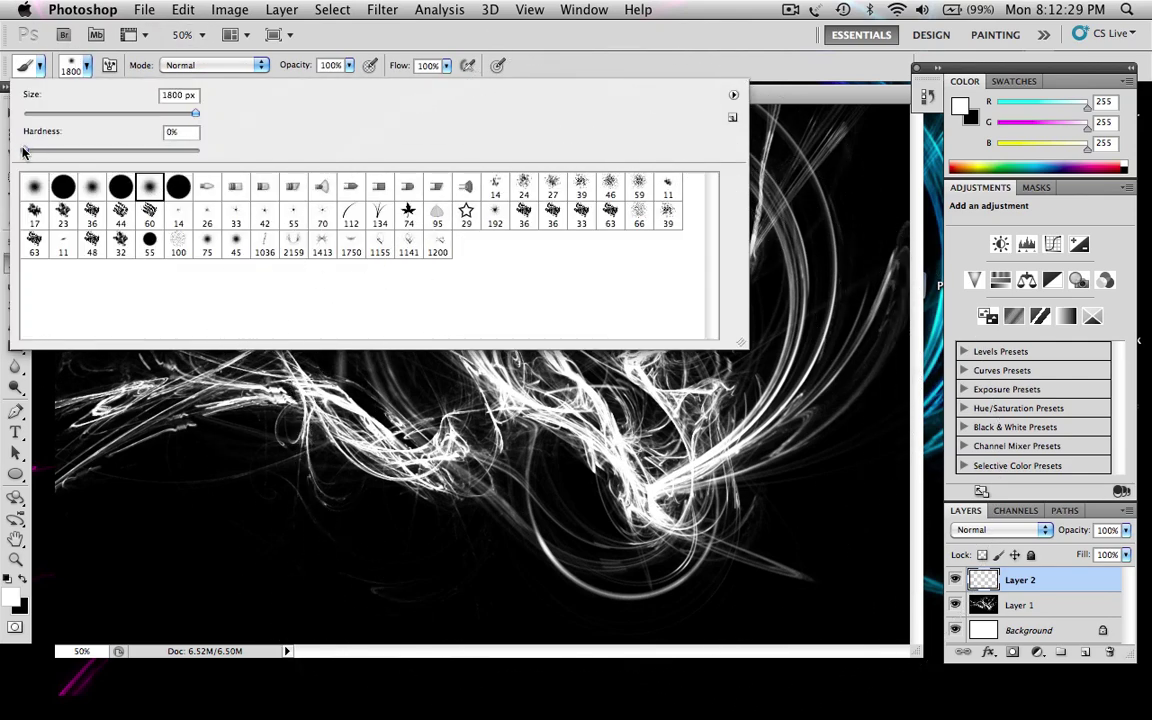
key(Return)
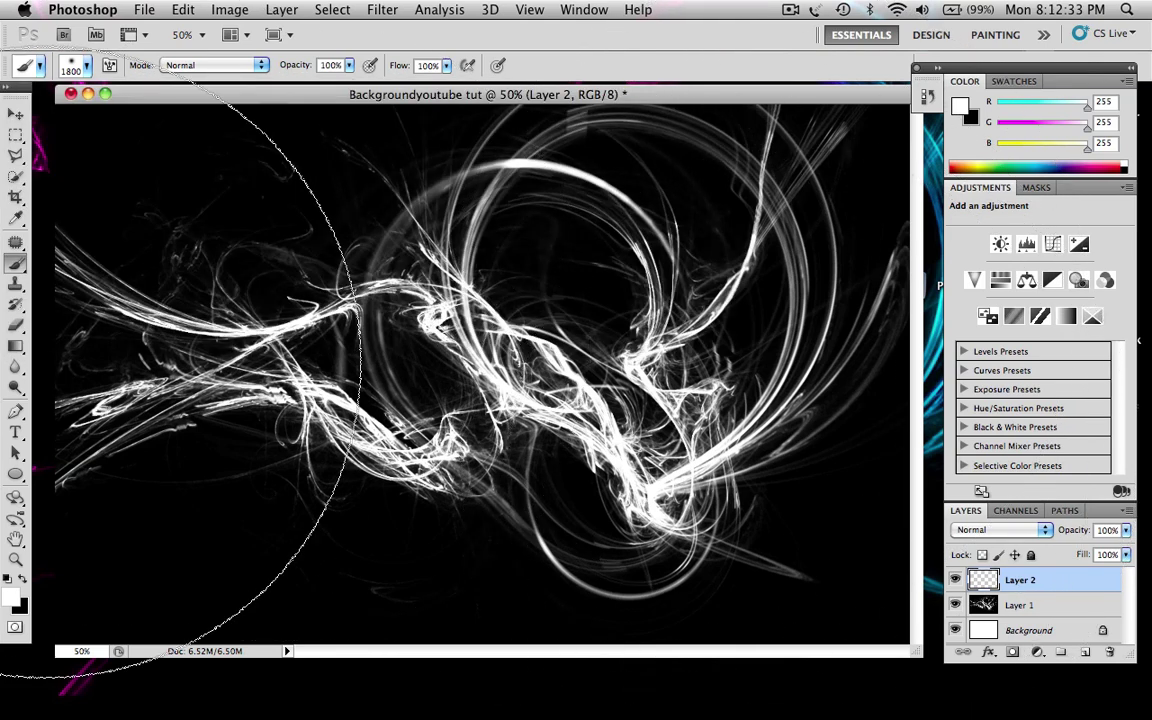
Choose orange ff6c00 as the foreground colour in the Color Picker.
click(12, 600)
mouse_move(762, 388)
mouse_down()
mouse_move(746, 342)
mouse_move(836, 224)
mouse_move(831, 210)
mouse_move(853, 207)
mouse_up()
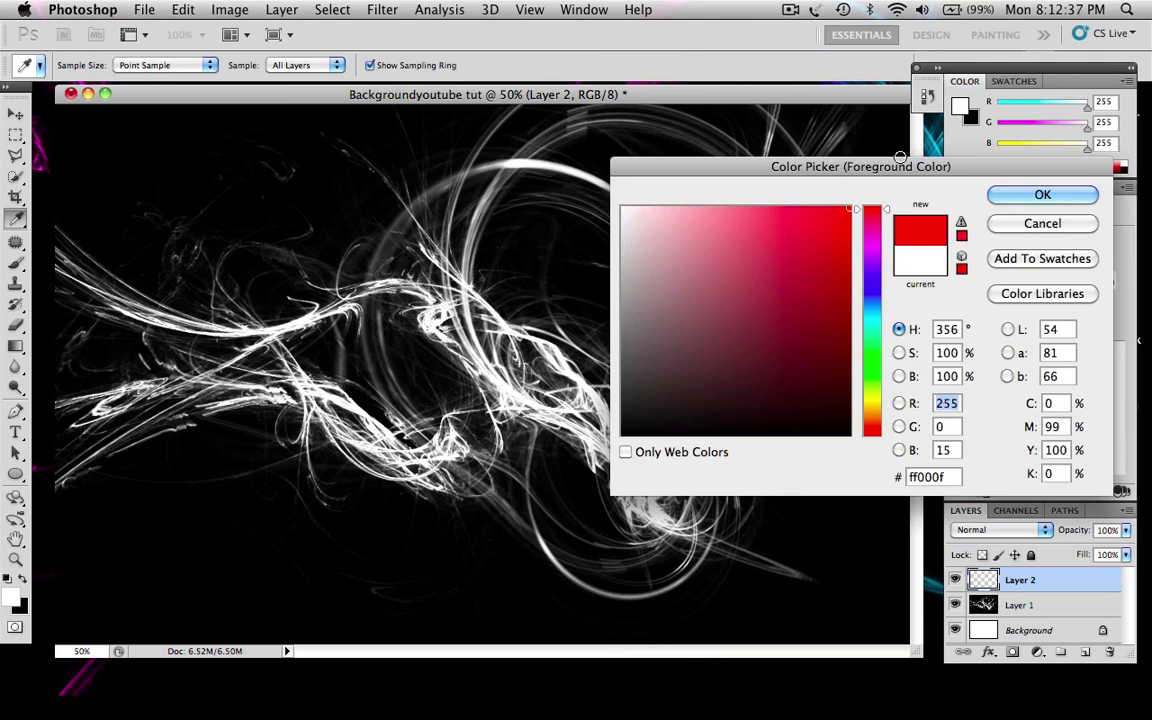
drag(878, 278, 885, 421)
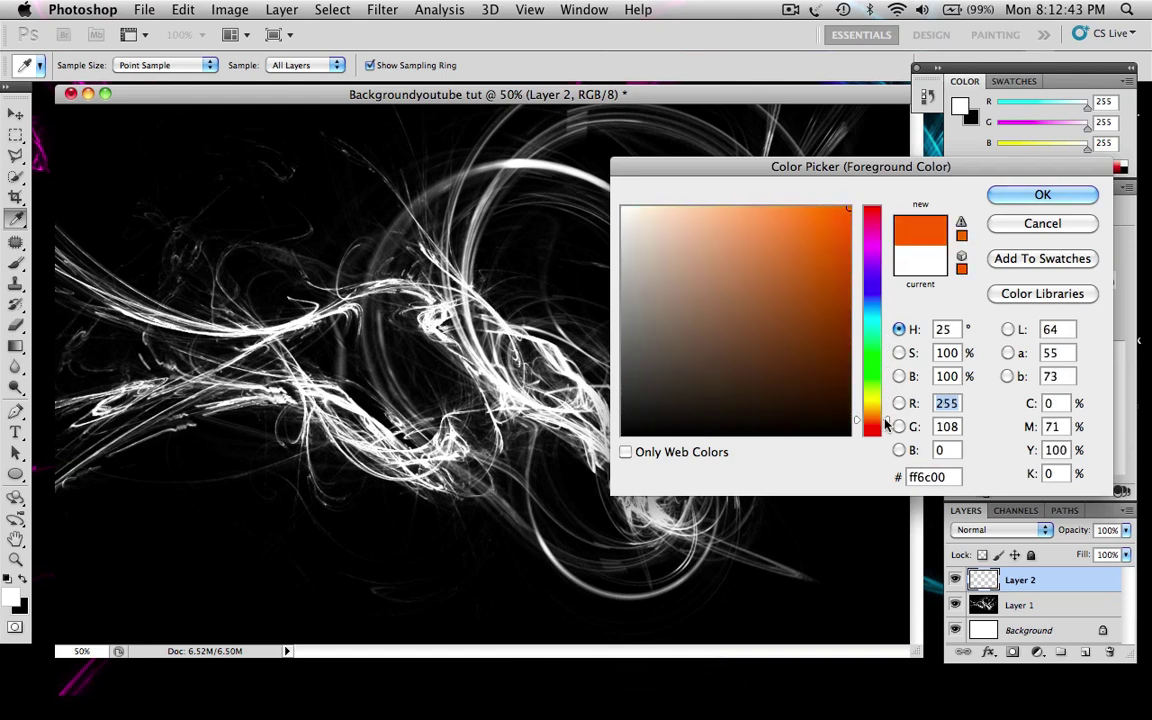
Shrink the brush to 800 px and paint soft orange over the right side of Layer 2.
click(1060, 194)
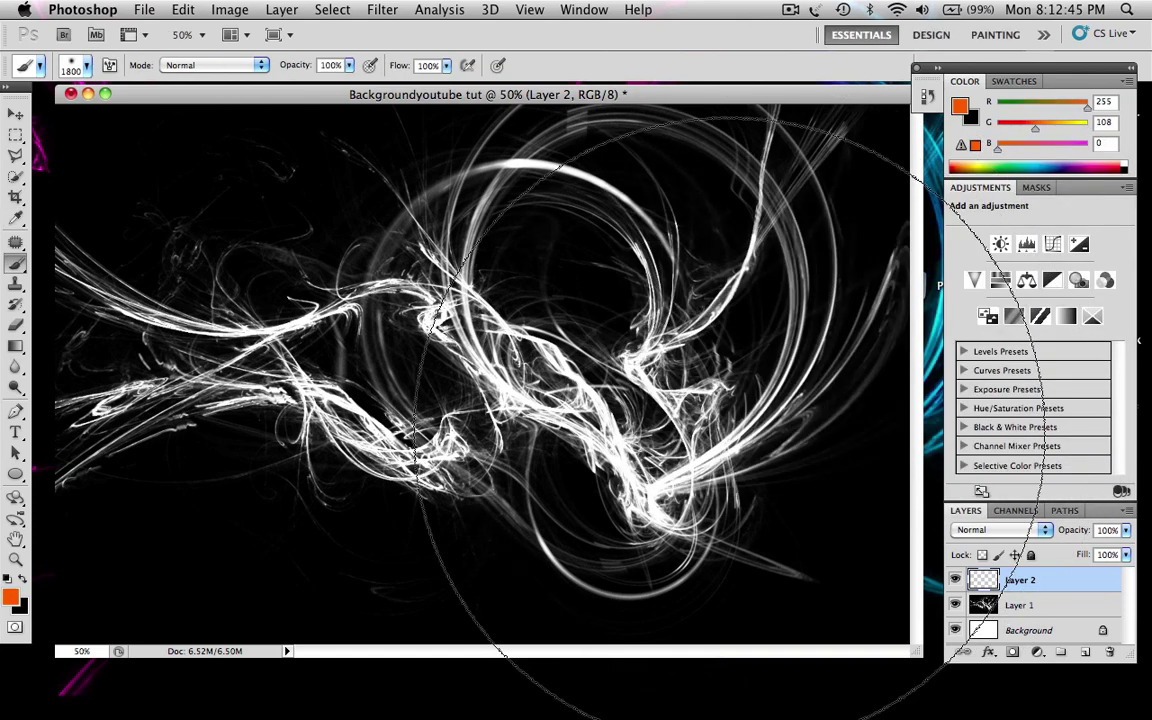
key(bracketleft)
key(bracketleft)
key(bracketleft)
key(bracketleft)
key(bracketleft)
key(bracketleft)
key(bracketleft)
key(bracketleft)
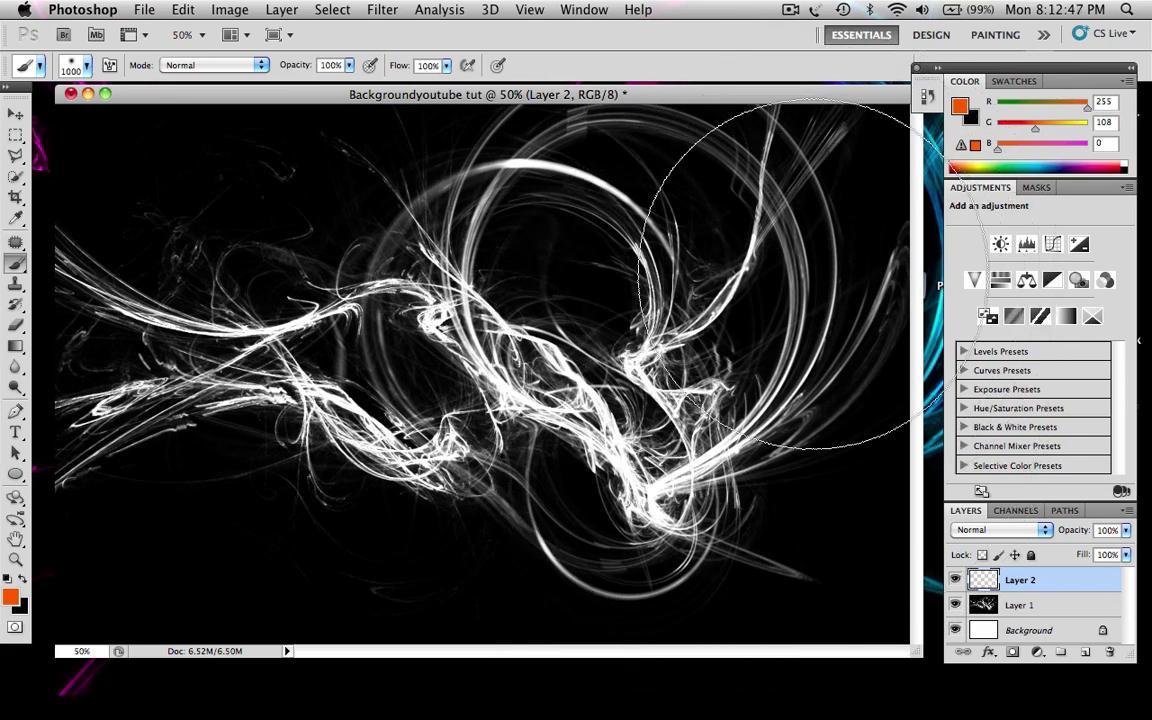
key(bracketleft)
key(bracketleft)
mouse_move(770, 160)
mouse_down()
mouse_move(621, 581)
mouse_move(558, 579)
mouse_move(771, 206)
mouse_move(660, 560)
mouse_move(743, 384)
mouse_move(715, 200)
mouse_move(470, 719)
mouse_move(674, 252)
mouse_up()
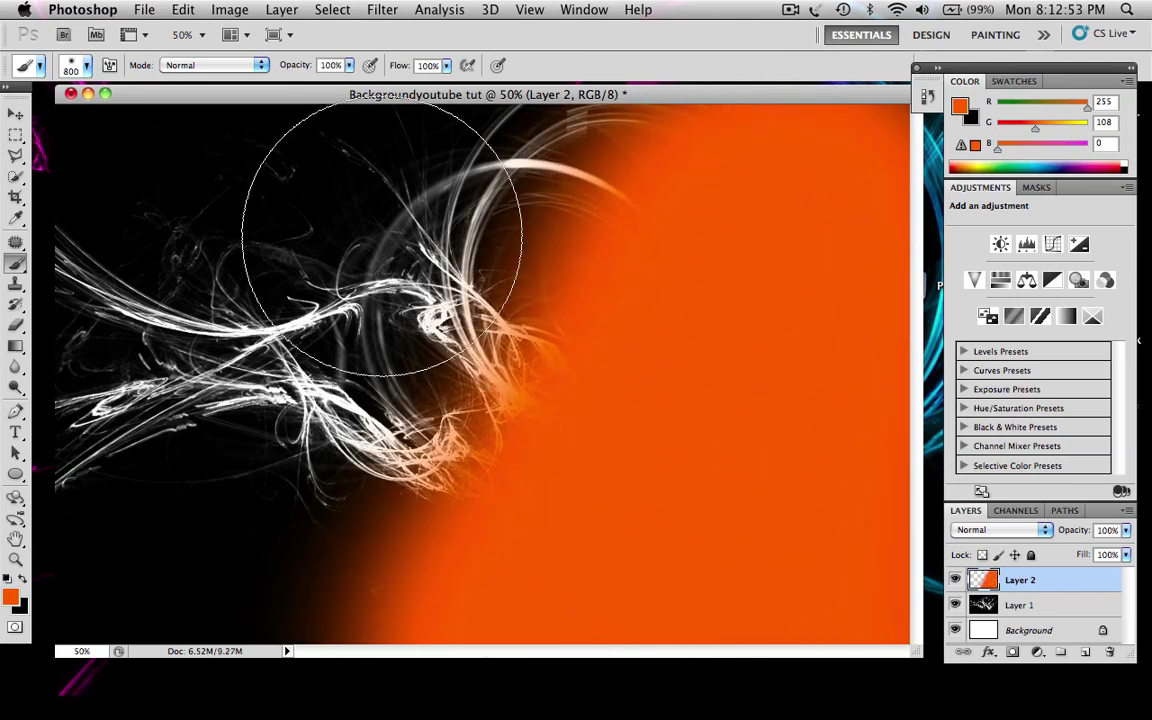
mouse_move(373, 233)
mouse_down()
mouse_move(466, 212)
mouse_move(628, 120)
mouse_move(635, 87)
mouse_move(617, 162)
mouse_move(665, 158)
mouse_up()
Pick a deep purple (#7d1ab4) and paint it over the left half of the canvas.
click(12, 595)
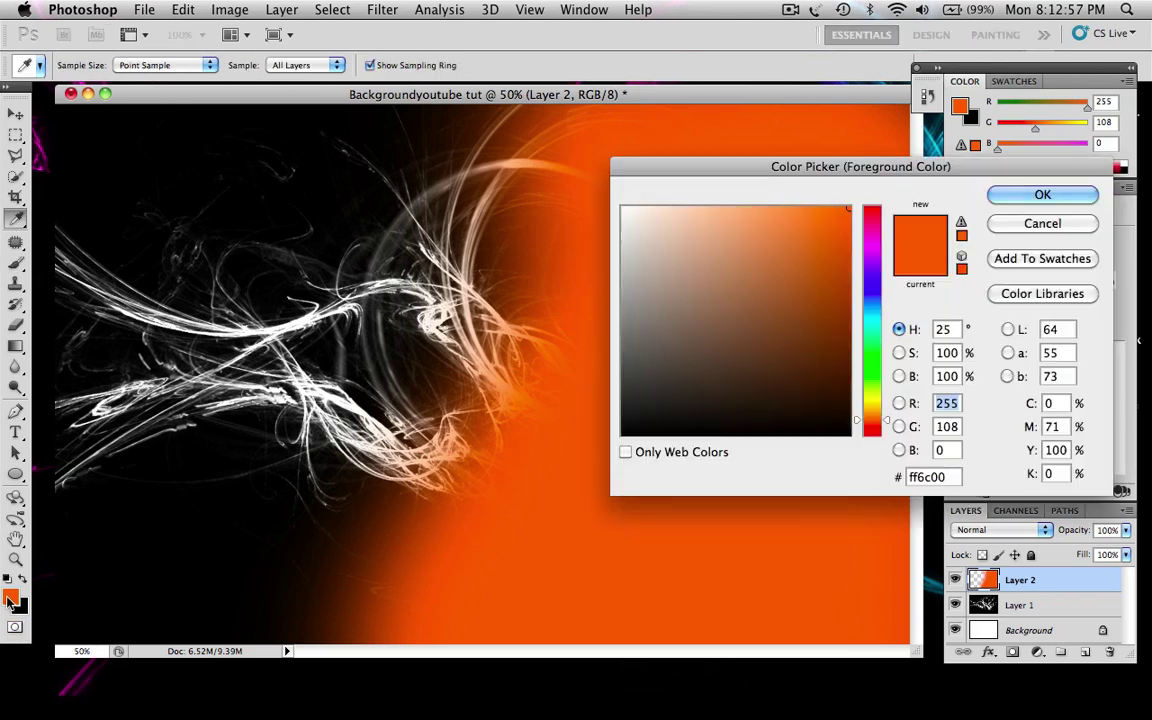
drag(872, 288, 880, 261)
drag(825, 291, 819, 273)
click(1043, 194)
key(b)
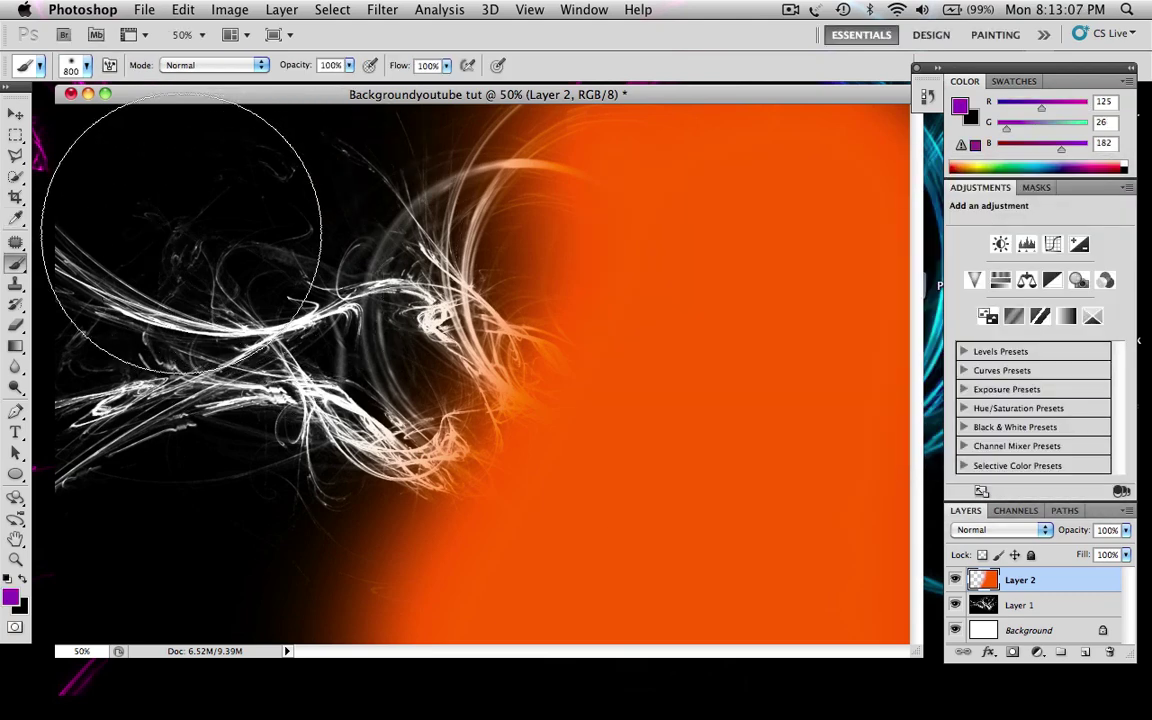
mouse_move(170, 232)
mouse_down()
mouse_move(79, 461)
mouse_move(205, 321)
mouse_move(254, 473)
mouse_move(251, 557)
mouse_move(410, 363)
mouse_move(430, 215)
mouse_move(453, 161)
mouse_move(247, 305)
mouse_move(402, 226)
mouse_move(360, 399)
mouse_up()
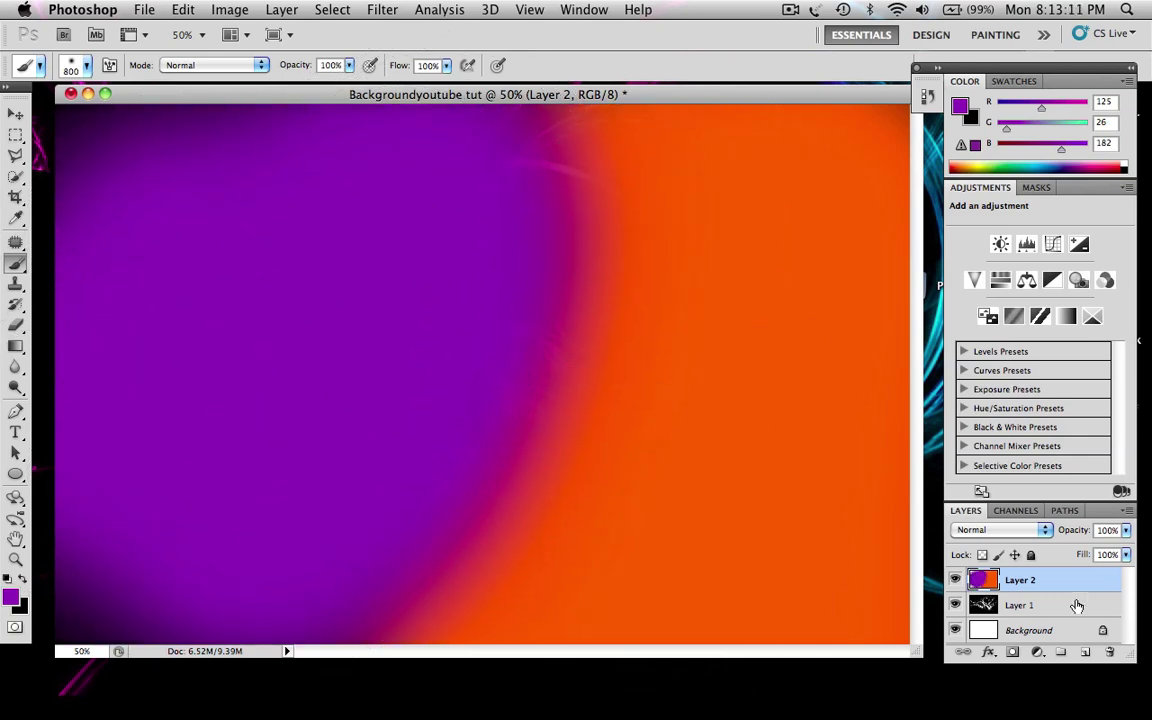
Set Layer 2's blend mode to Color through its Blending Options.
right_click(1022, 583)
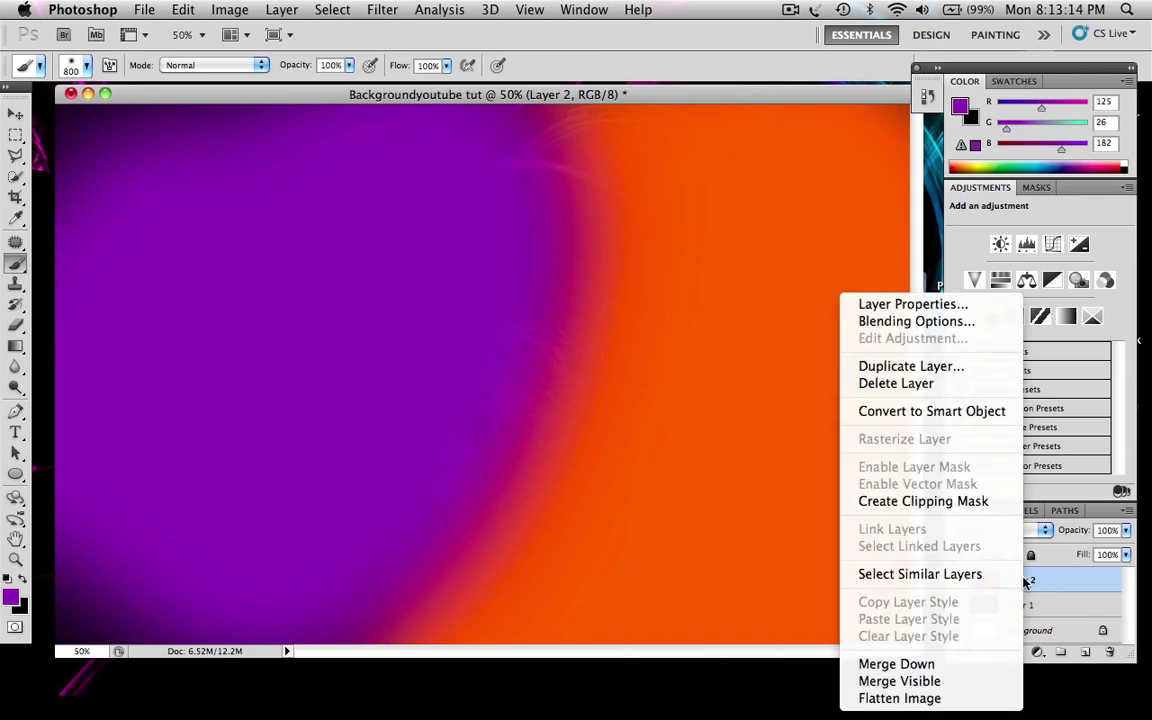
click(975, 330)
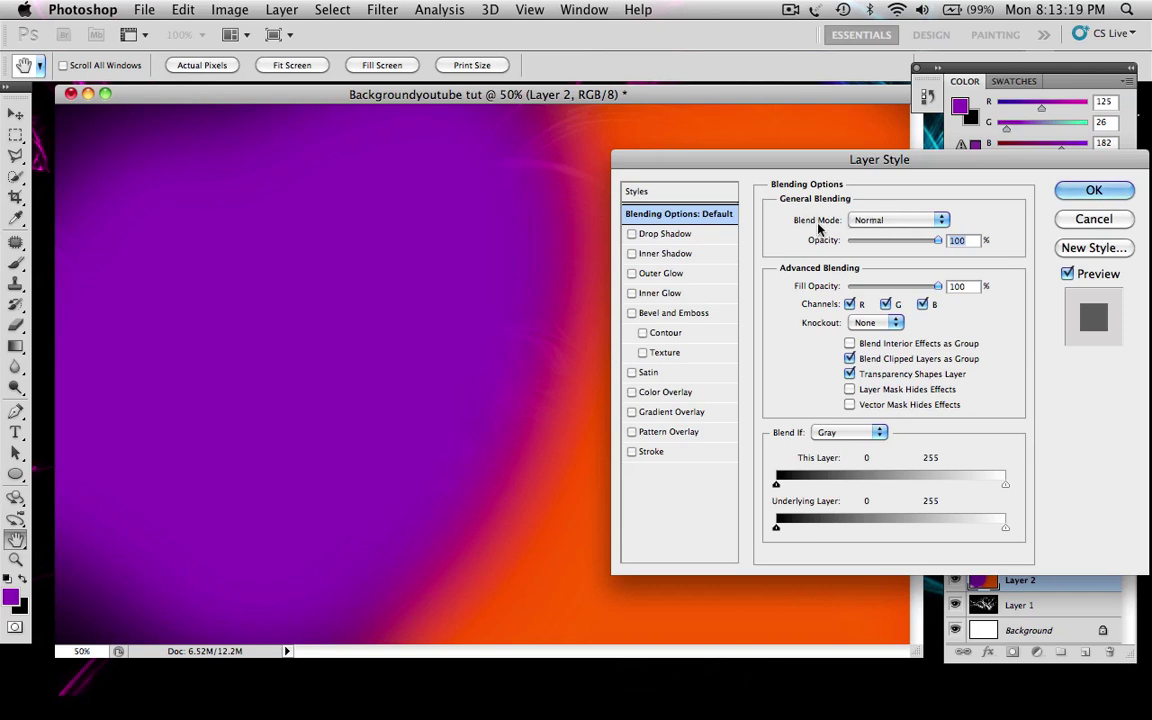
drag(888, 170, 691, 173)
click(682, 224)
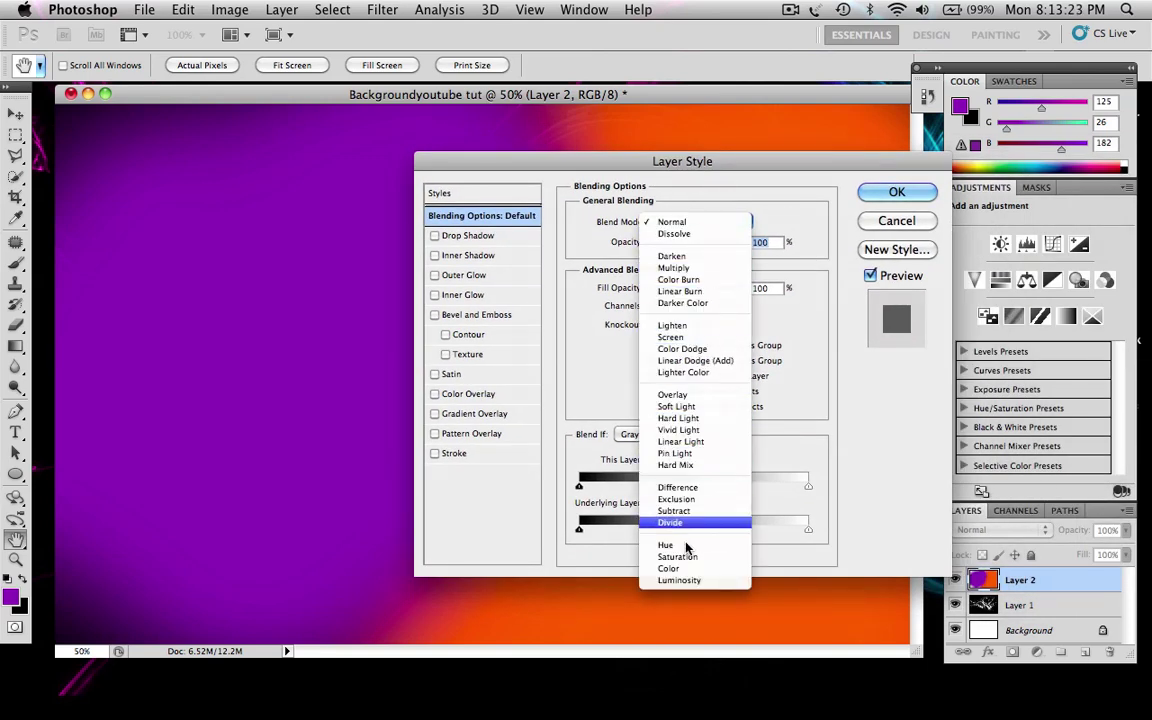
click(679, 569)
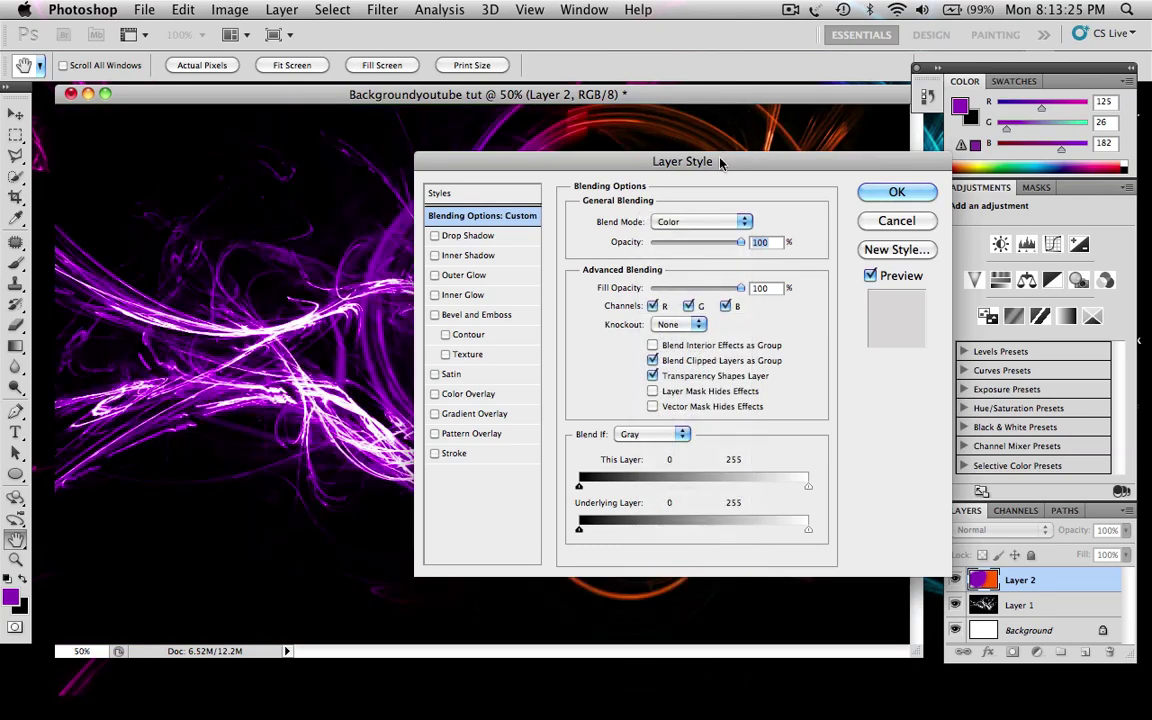
mouse_move(722, 162)
mouse_down()
mouse_move(1150, 256)
mouse_move(766, 216)
mouse_move(766, 620)
mouse_move(661, 715)
mouse_move(620, 689)
mouse_move(674, 170)
mouse_up()
Confirm Color blending for Layer 2, then duplicate Layer 1 with its white streaks.
click(811, 205)
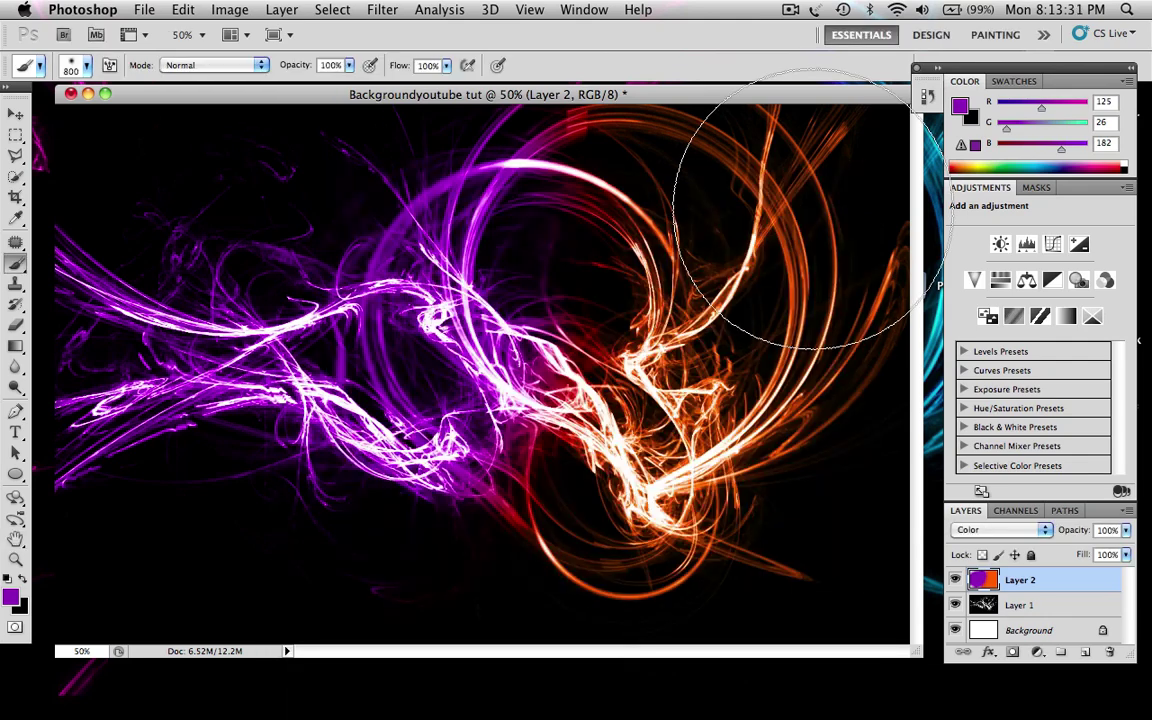
click(1042, 608)
key(super+j)
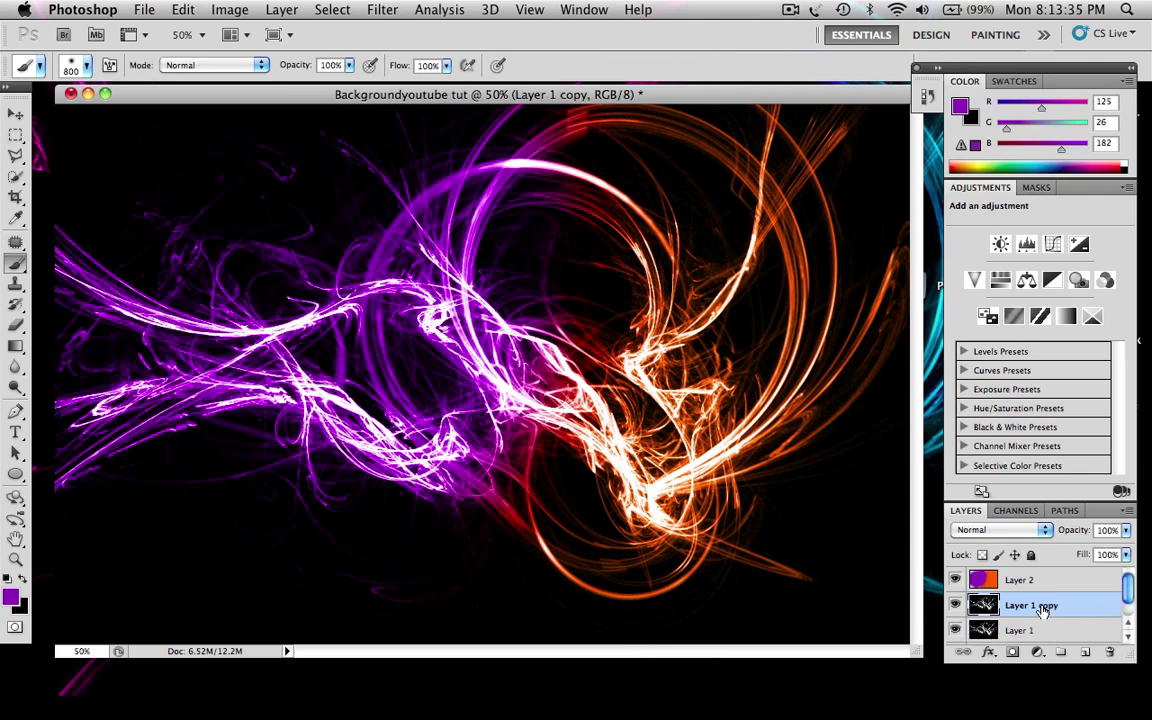
Apply a 2.3 px Gaussian Blur to the Layer 1 copy.
click(388, 8)
mouse_move(347, 9)
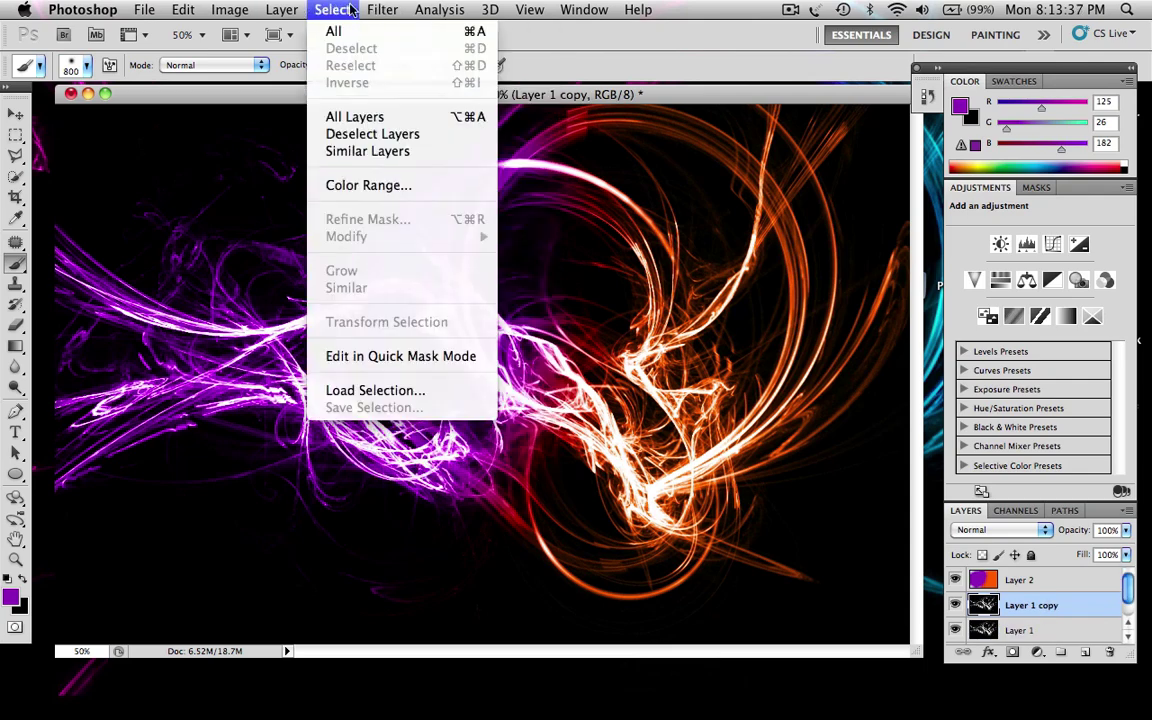
mouse_move(275, 17)
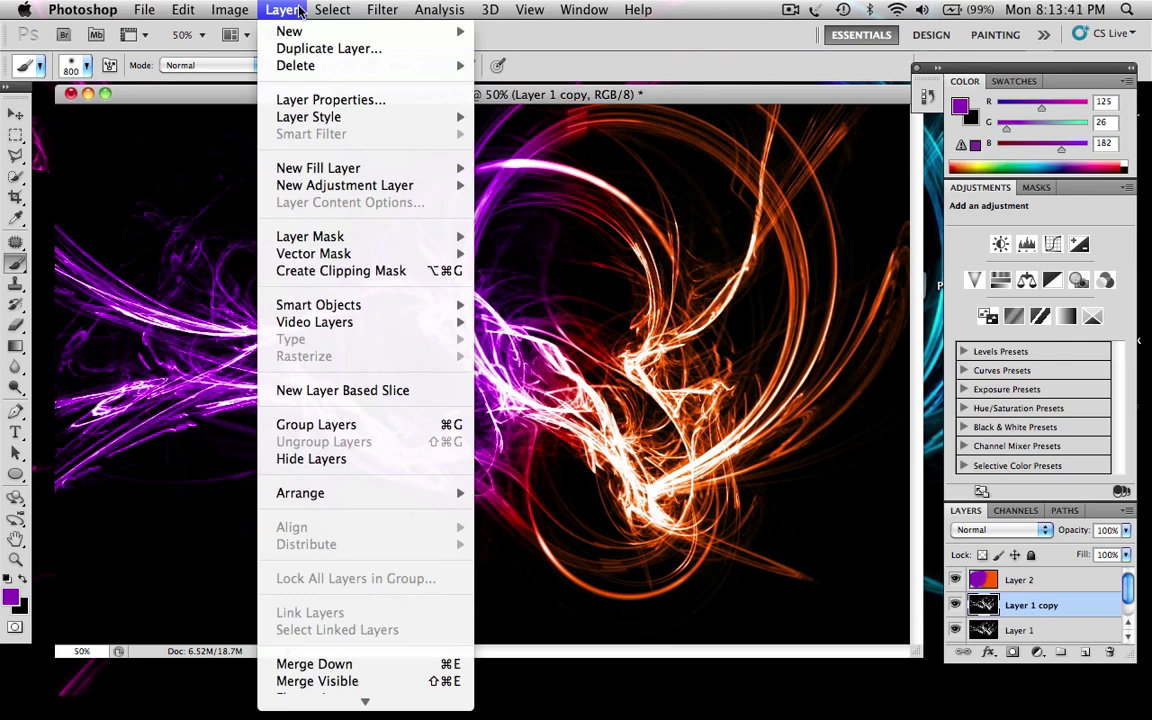
mouse_move(383, 10)
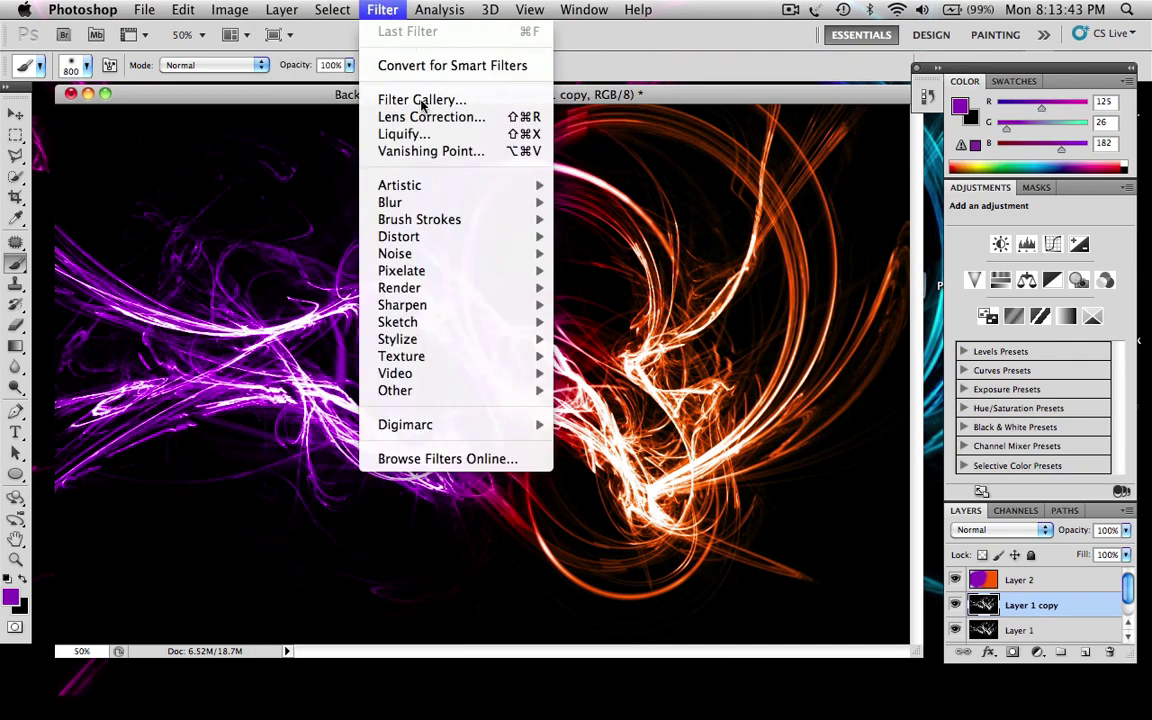
mouse_move(422, 208)
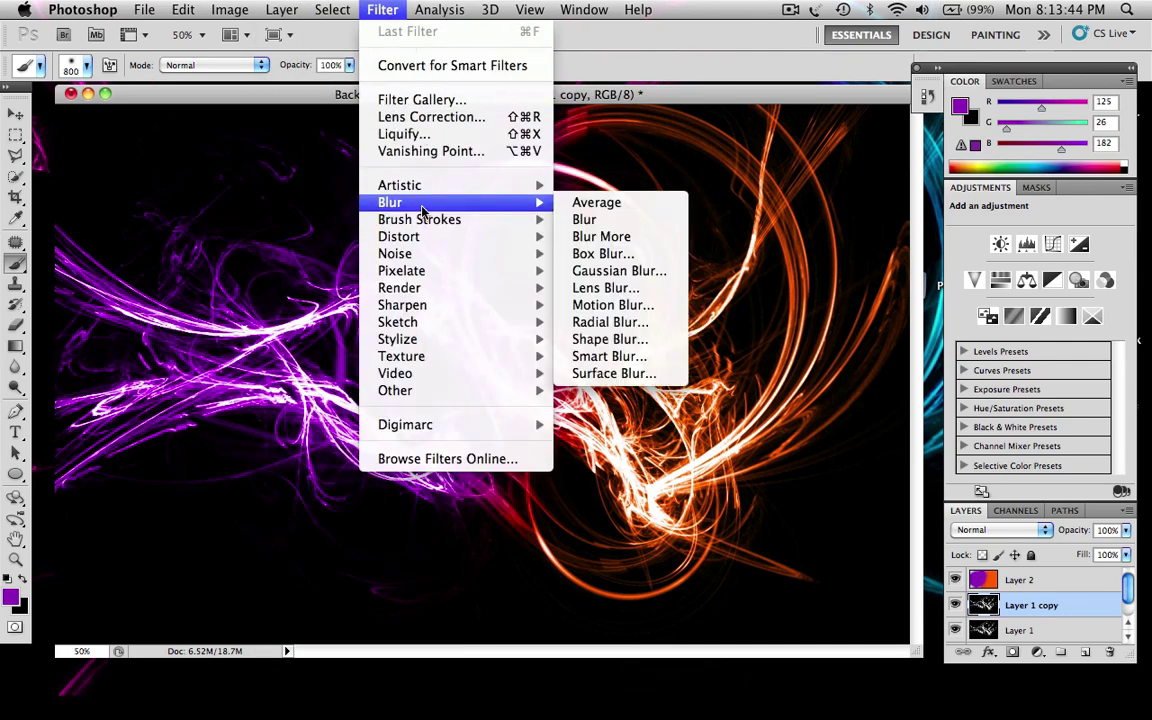
click(619, 272)
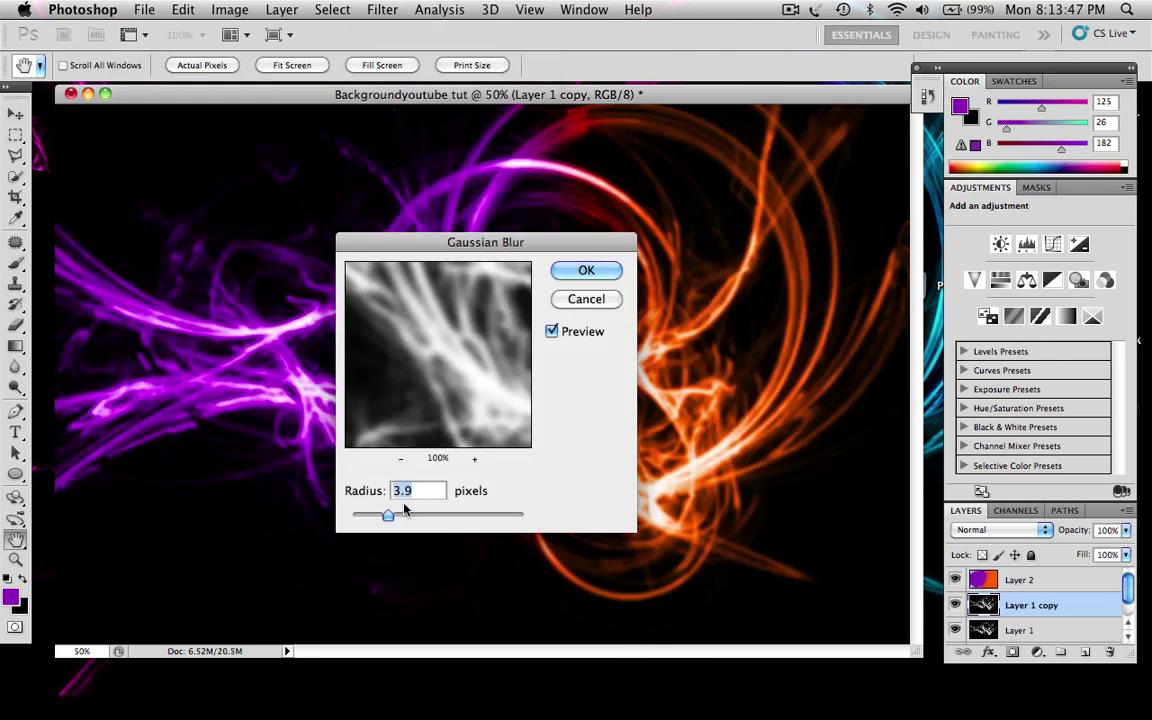
drag(387, 516, 373, 516)
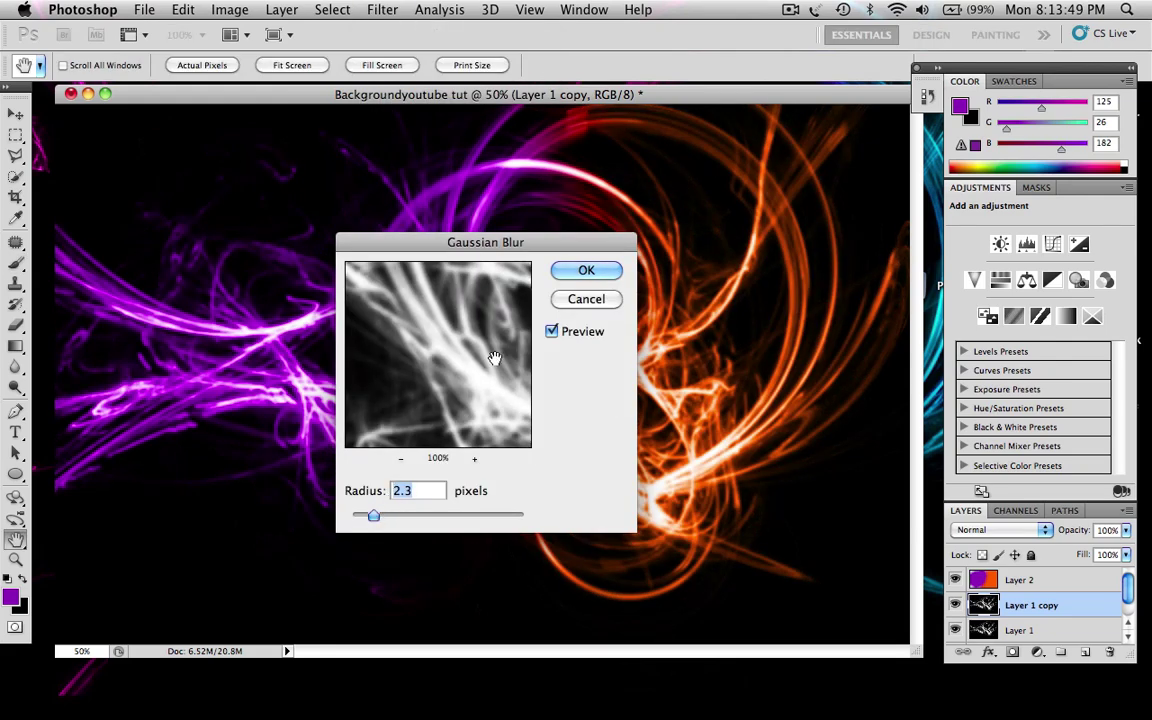
click(580, 272)
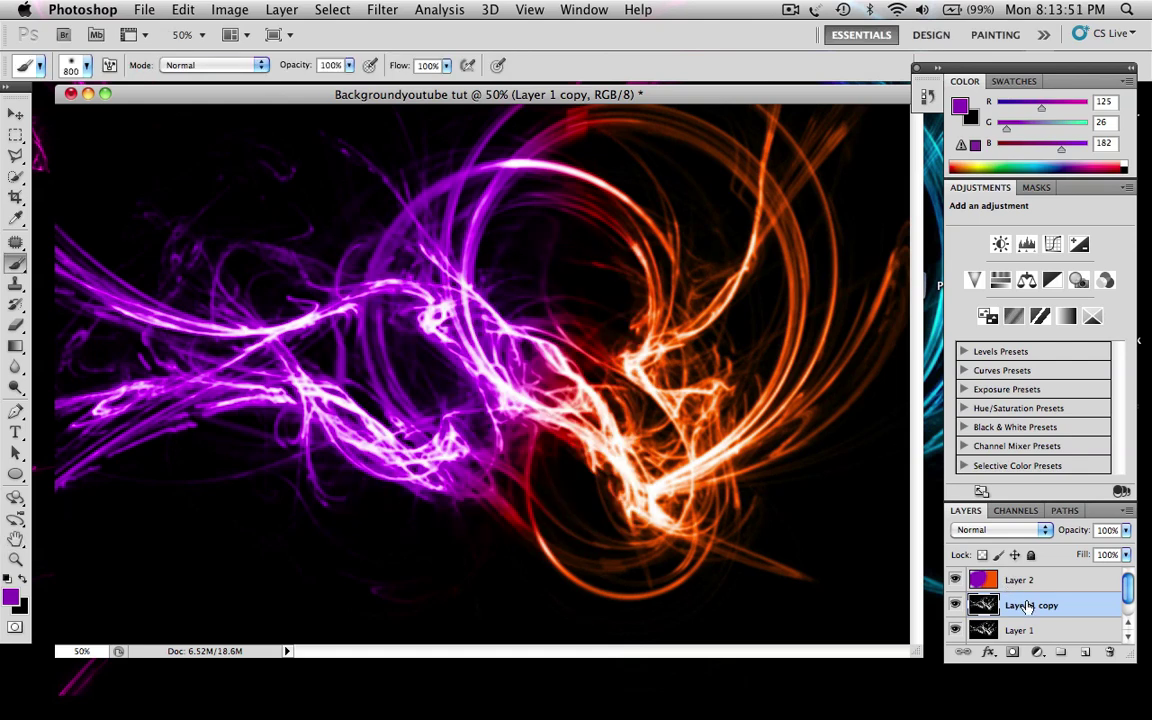
Lower the blurred copy's opacity to 42% and select Layer 2.
click(1126, 530)
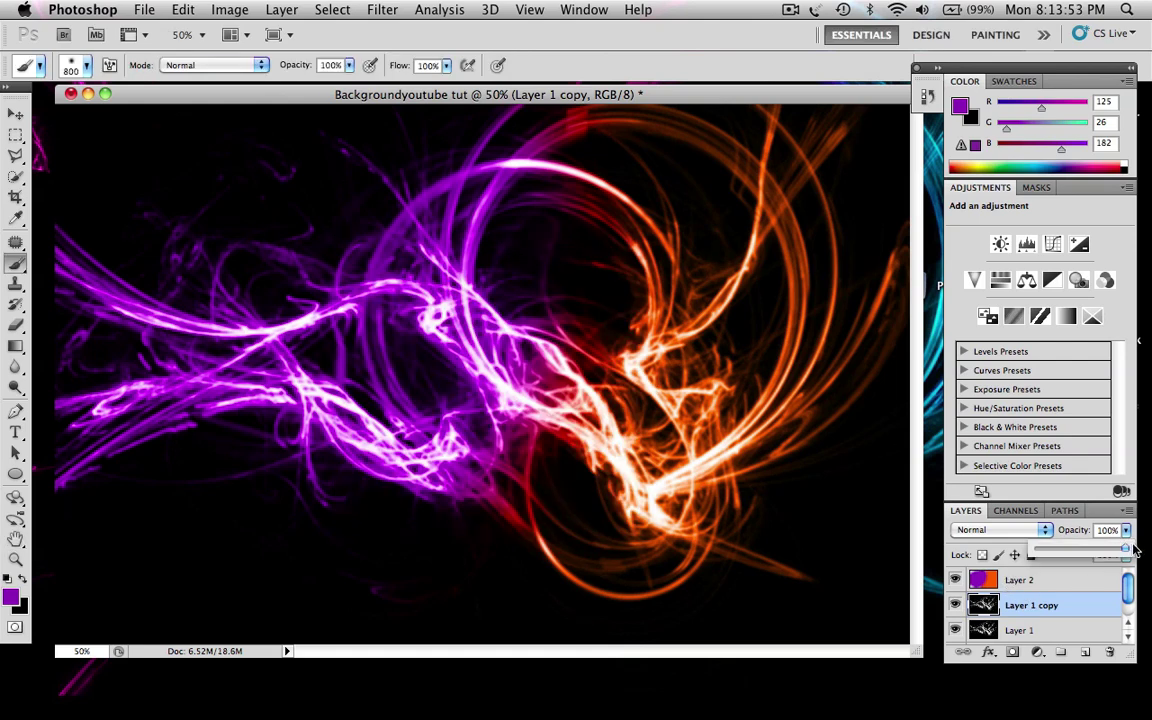
drag(1127, 549, 1075, 557)
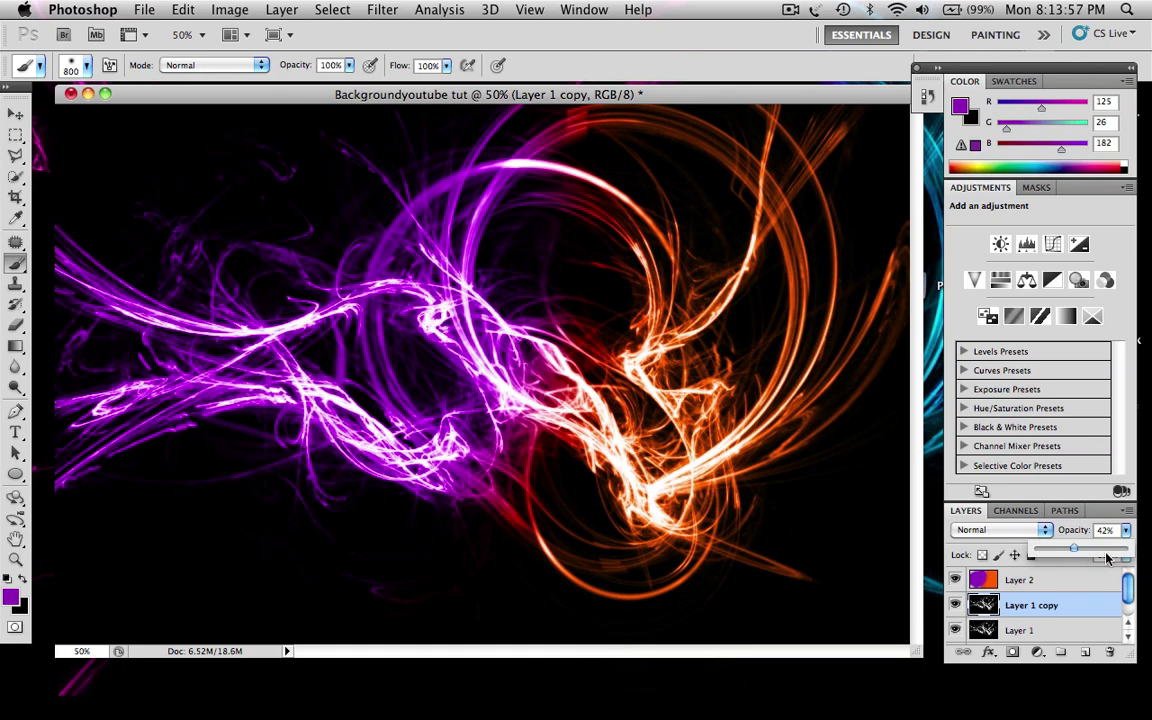
click(1020, 580)
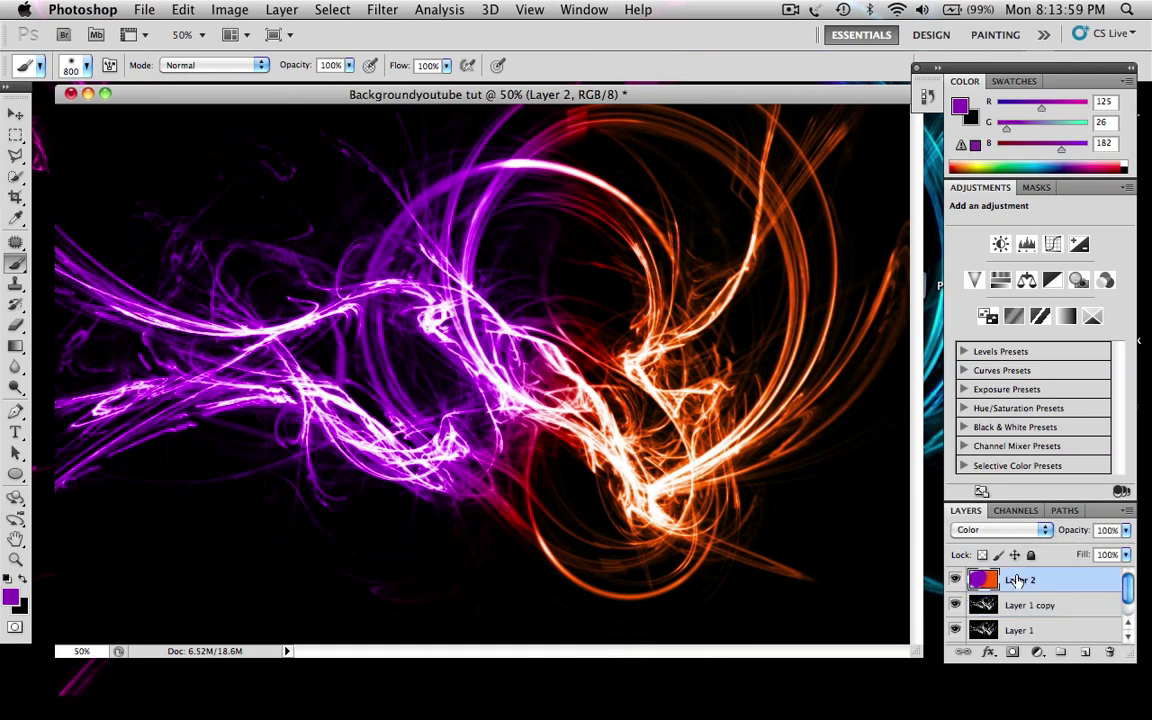
Create new empty Layer 3 and set the foreground colour to white.
key(super+shift+alt+n)
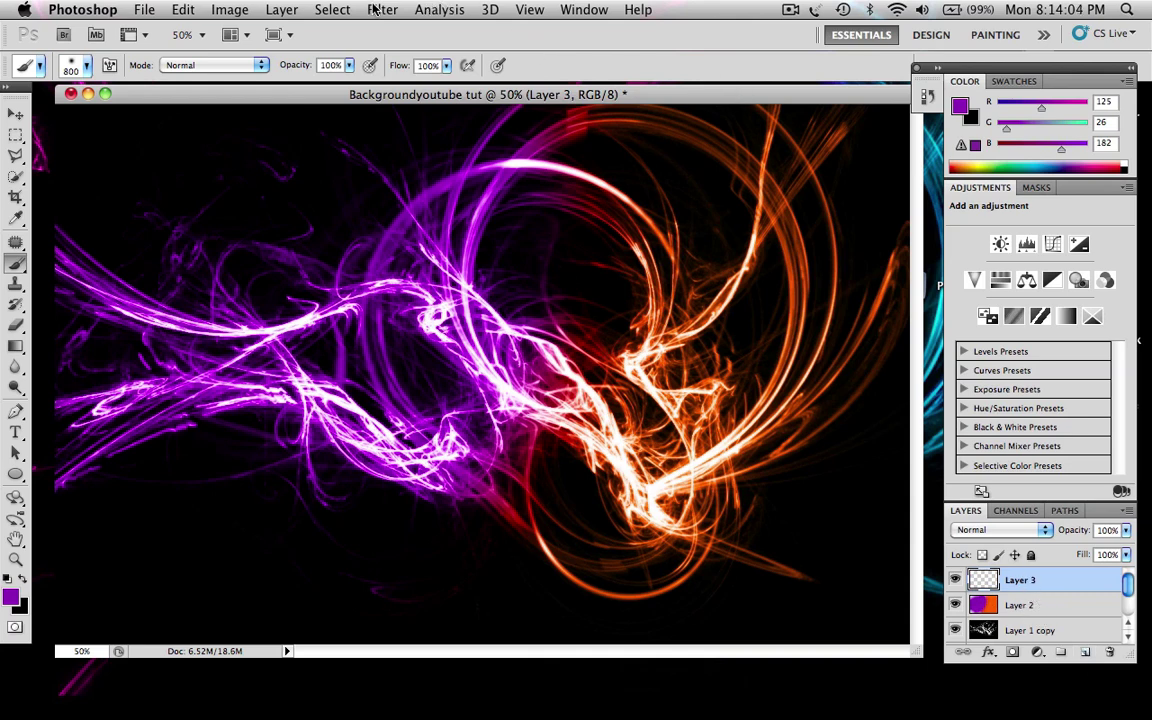
click(11, 597)
click(622, 207)
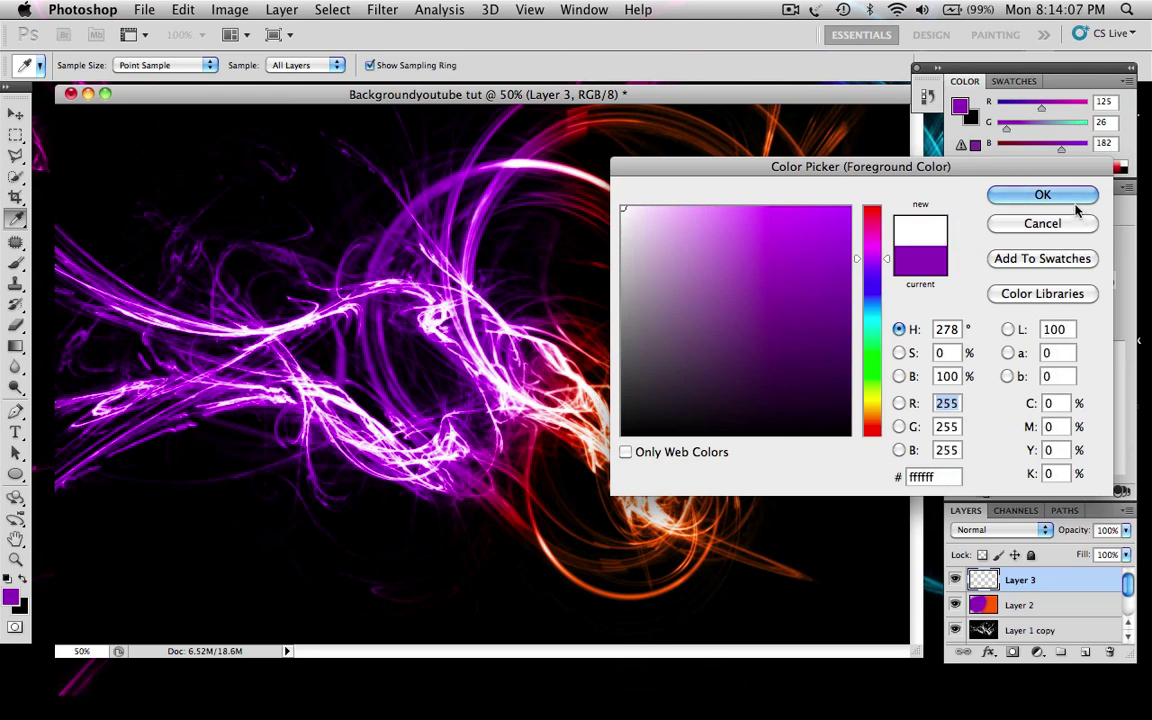
click(1042, 194)
key(b)
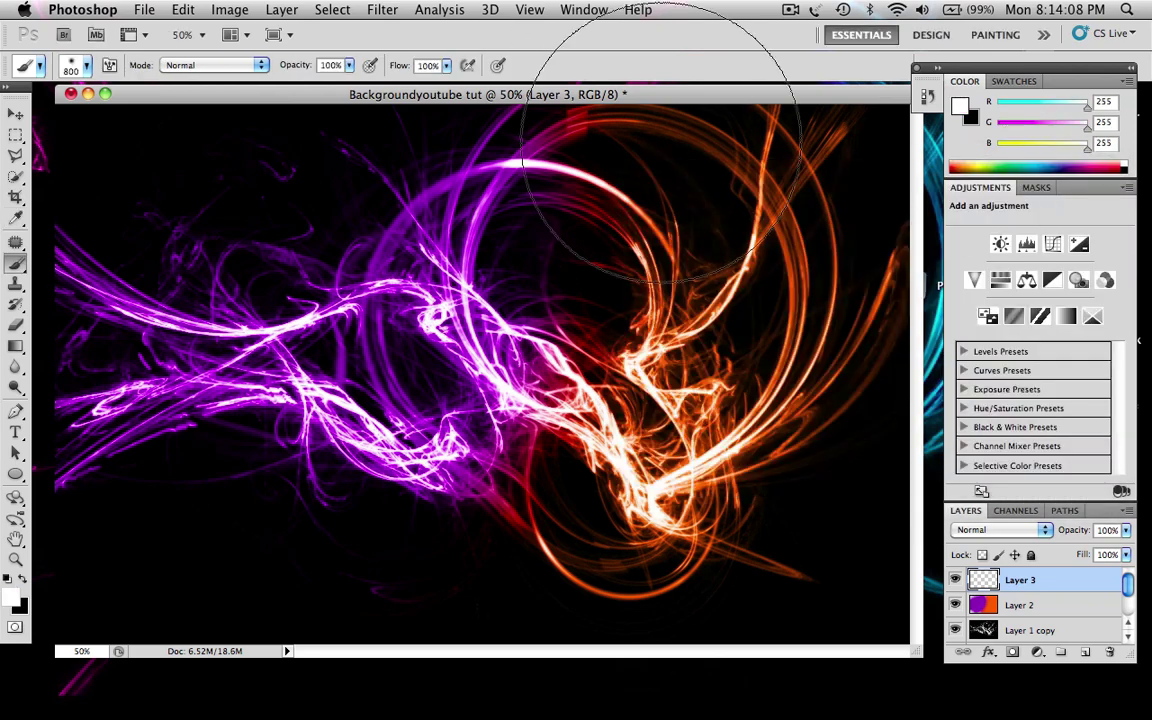
Fill Layer 3 with a Render > Clouds texture.
click(383, 9)
mouse_move(427, 288)
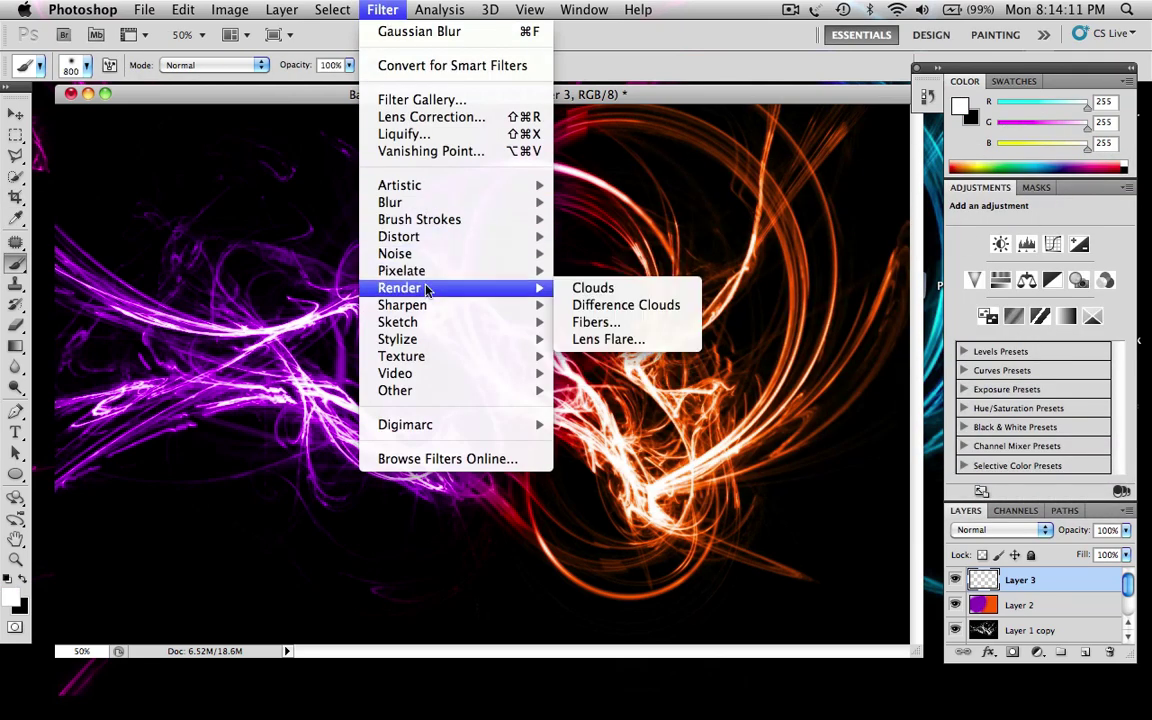
click(598, 288)
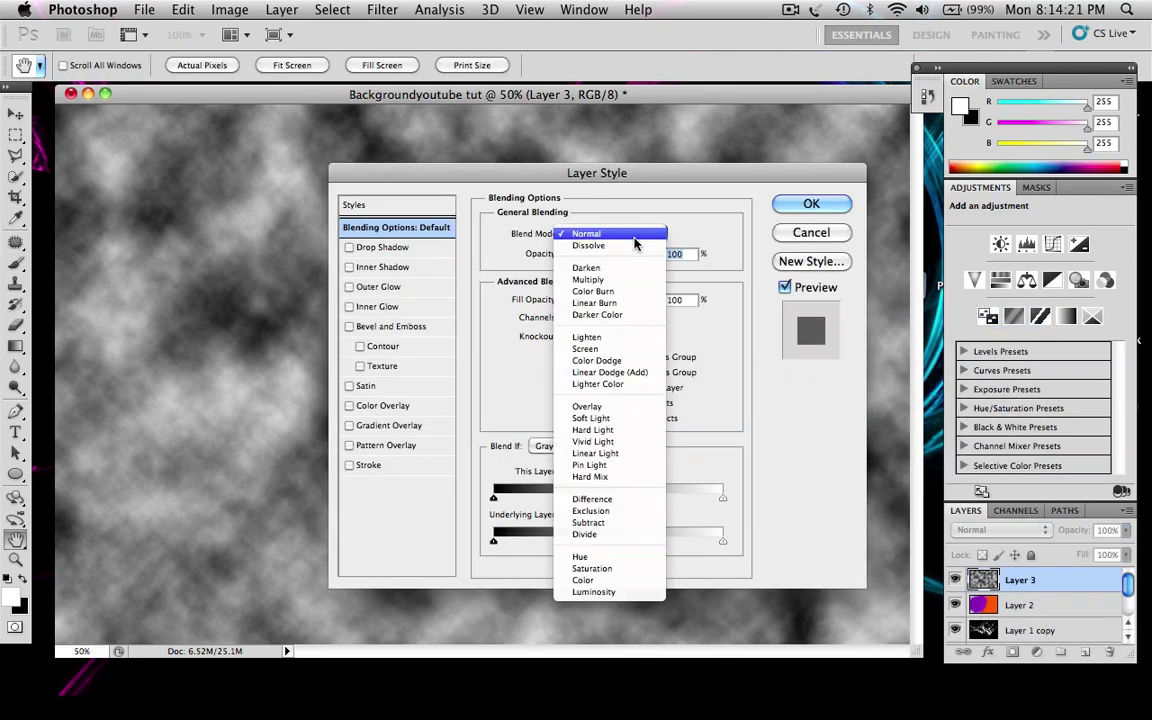
Set the clouds Layer 3 to Vivid Light blend mode at 70% opacity.
click(598, 441)
click(808, 201)
key(b)
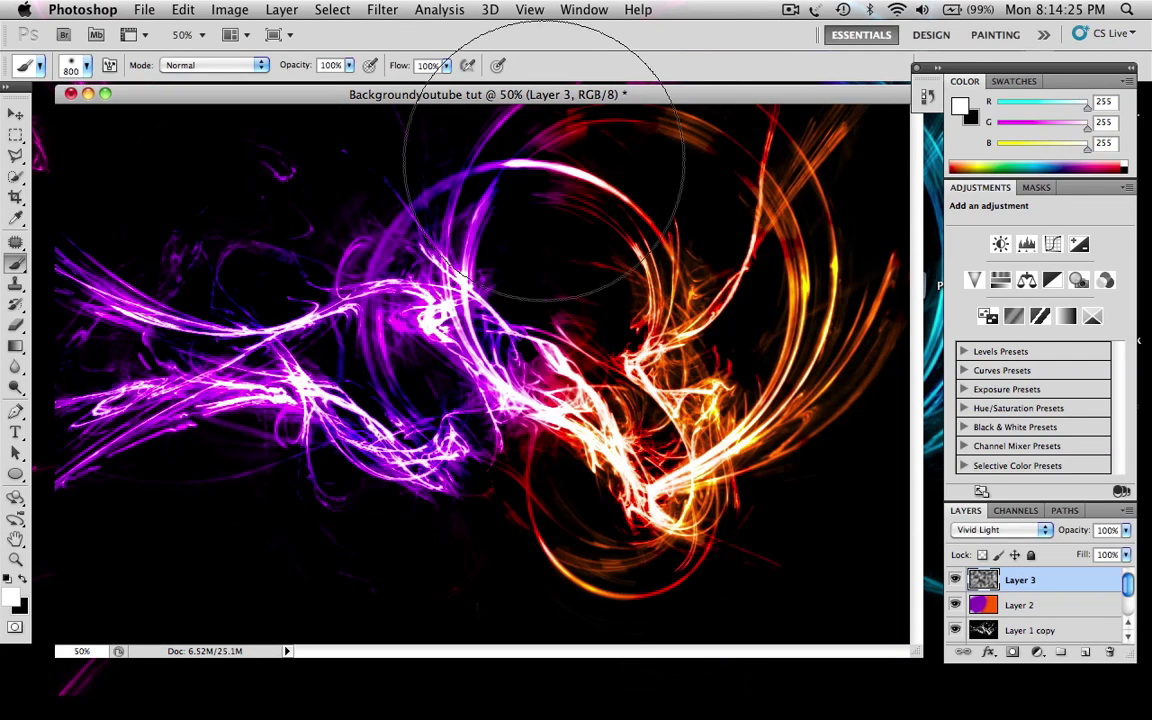
click(1126, 535)
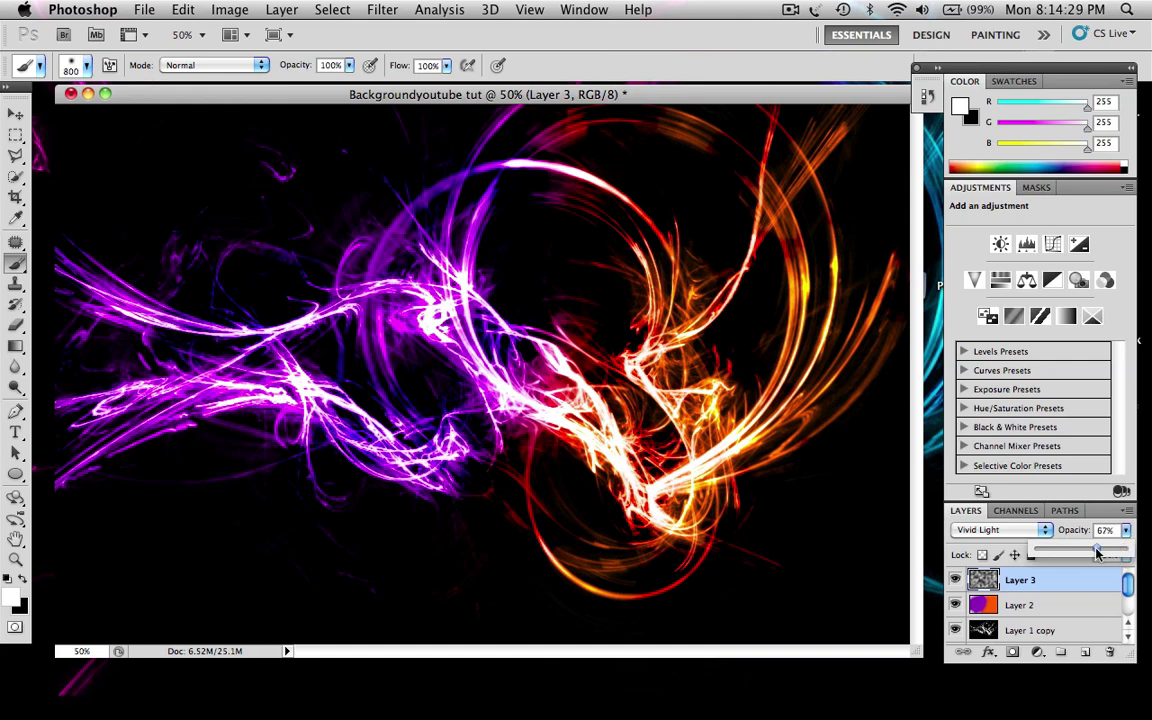
drag(1126, 549, 1072, 553)
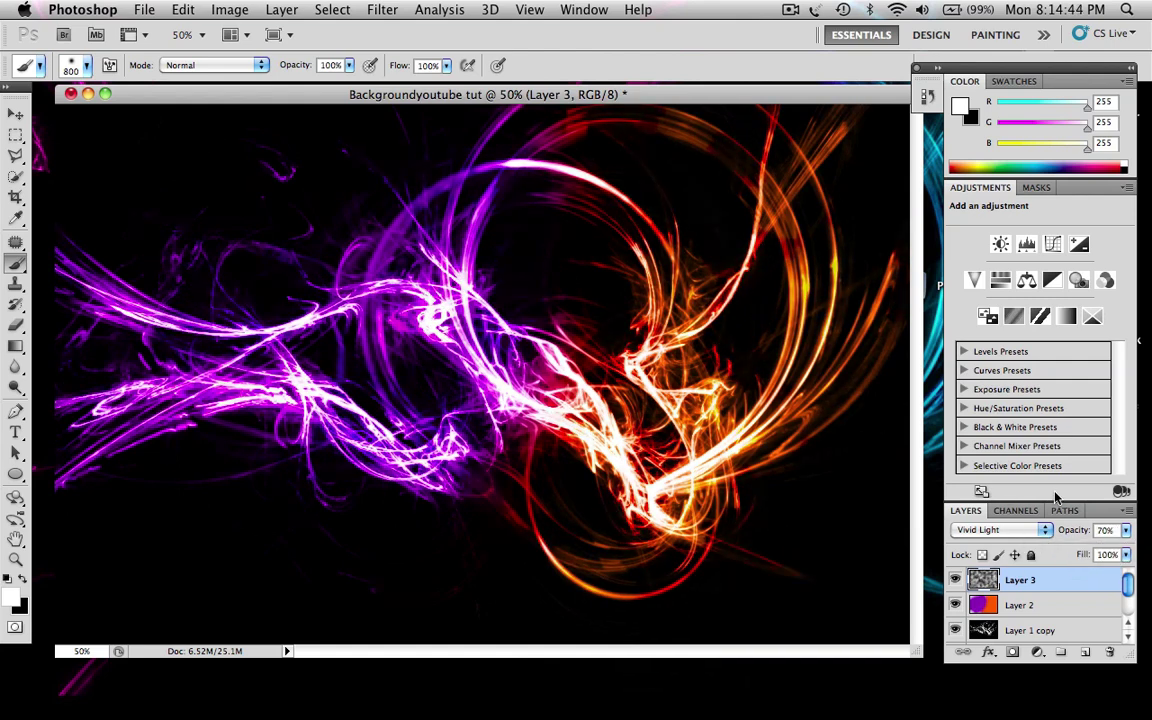